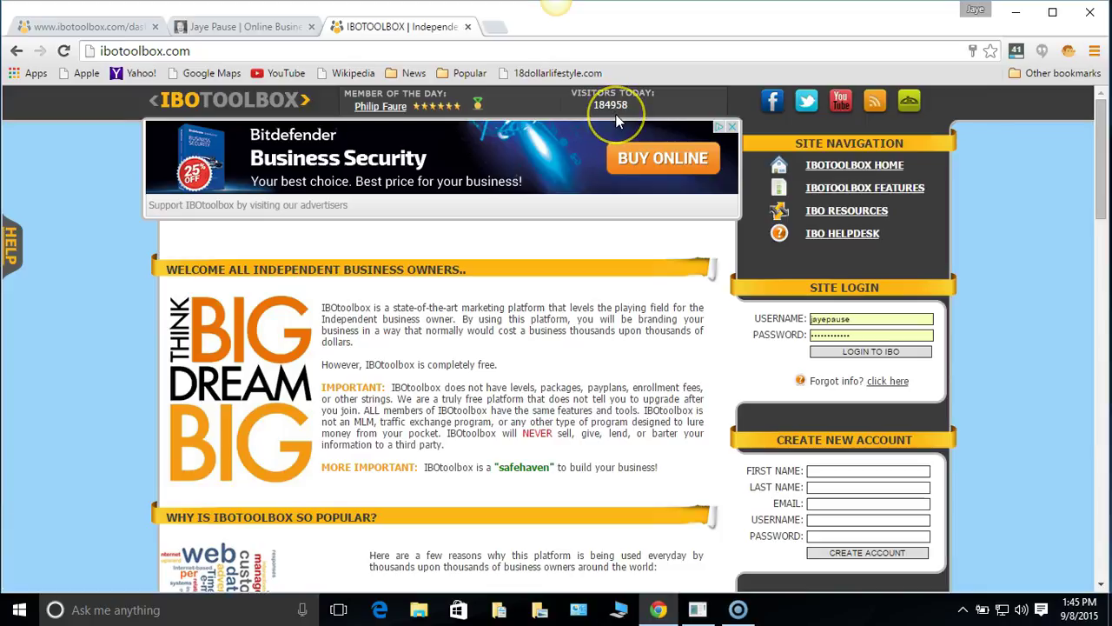
# - Reload the IBOtoolbox home page to refresh today's visitor counter, and switch to the already open member dashboard
pyautogui.press('F5')
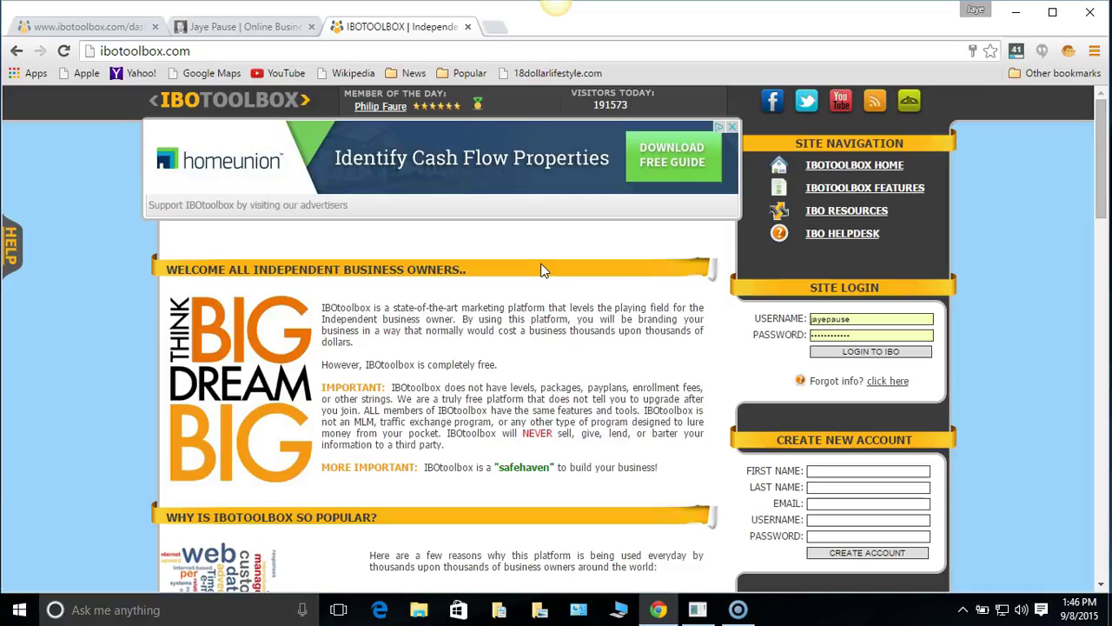
pyautogui.click(535, 248)
pyautogui.moveTo(482, 105)
pyautogui.click(67, 29)
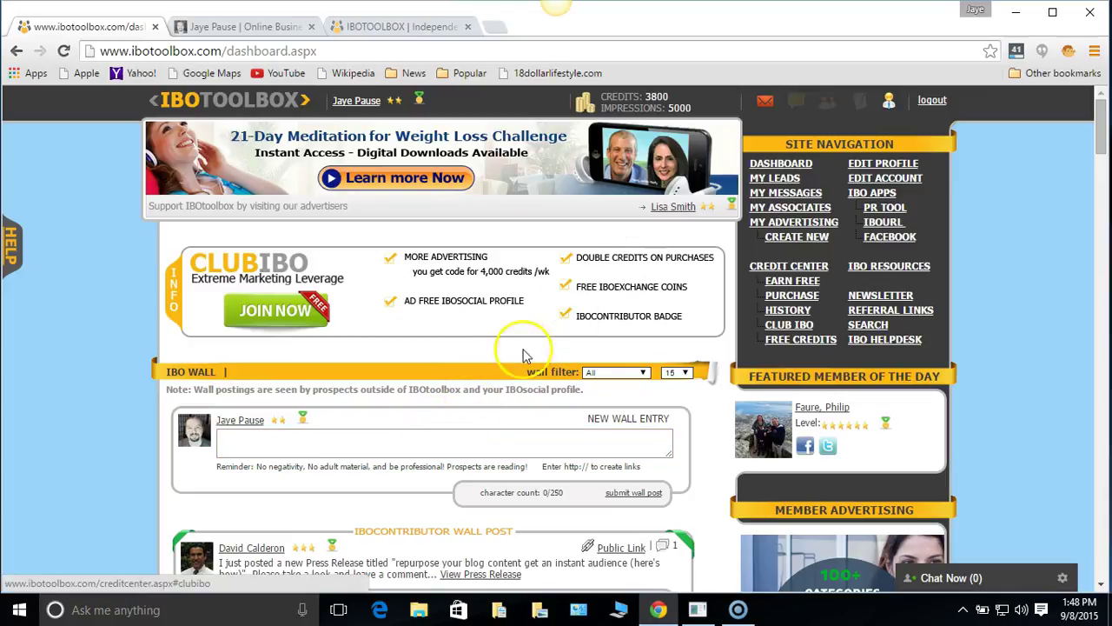
# - Find the new wall entry box on the IBO Wall and place the text cursor in it
pyautogui.scroll(-1, 404, 442)
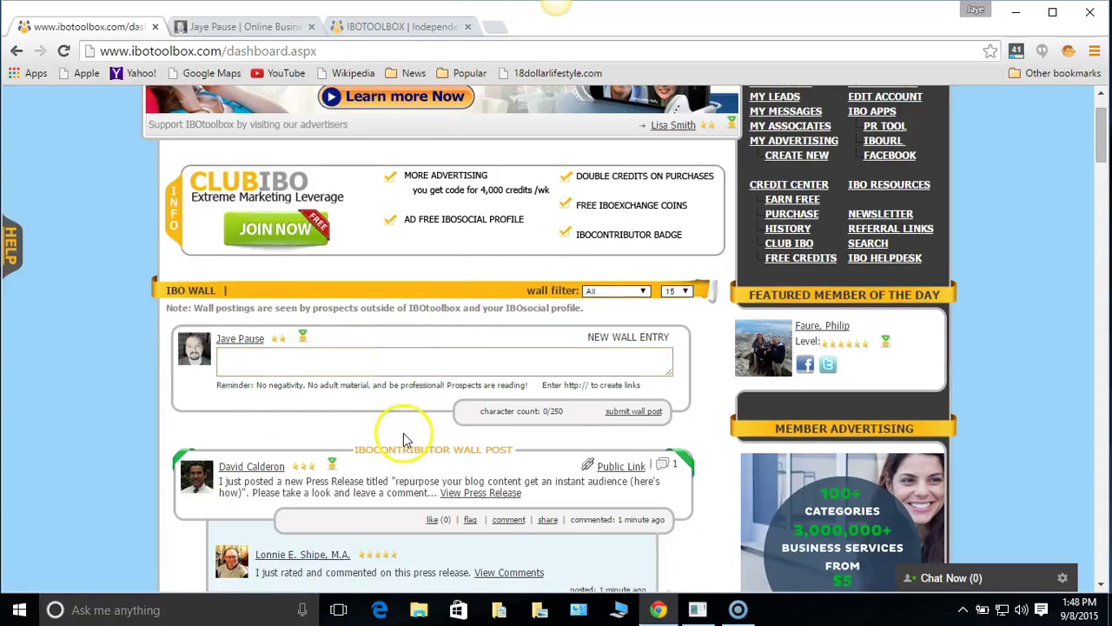
pyautogui.scroll(-1, 385, 423)
pyautogui.click(352, 282)
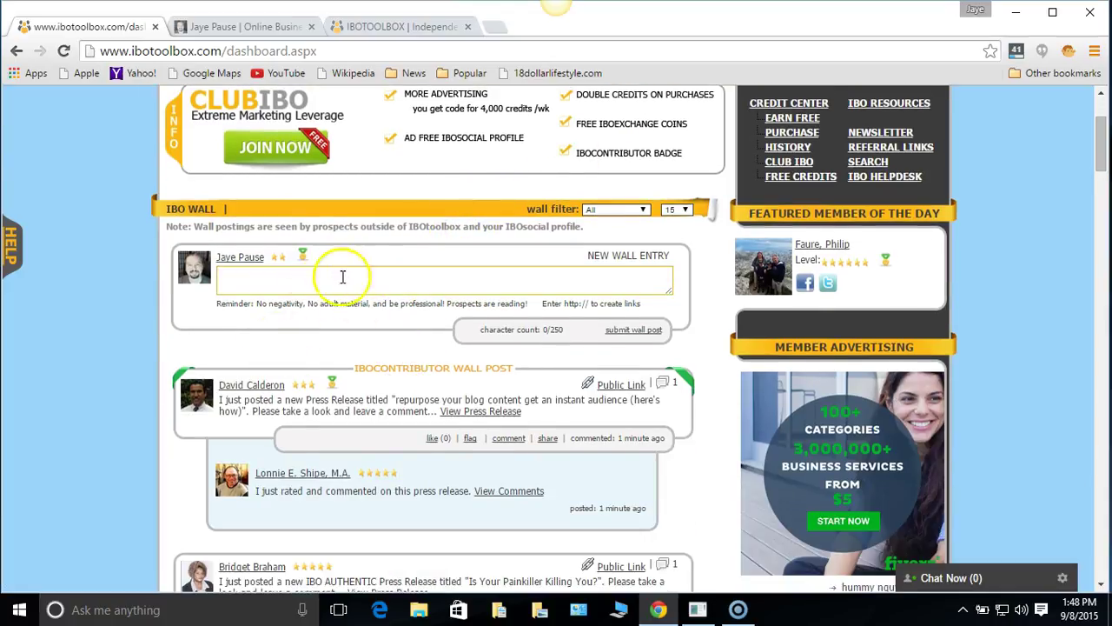
pyautogui.click(242, 283)
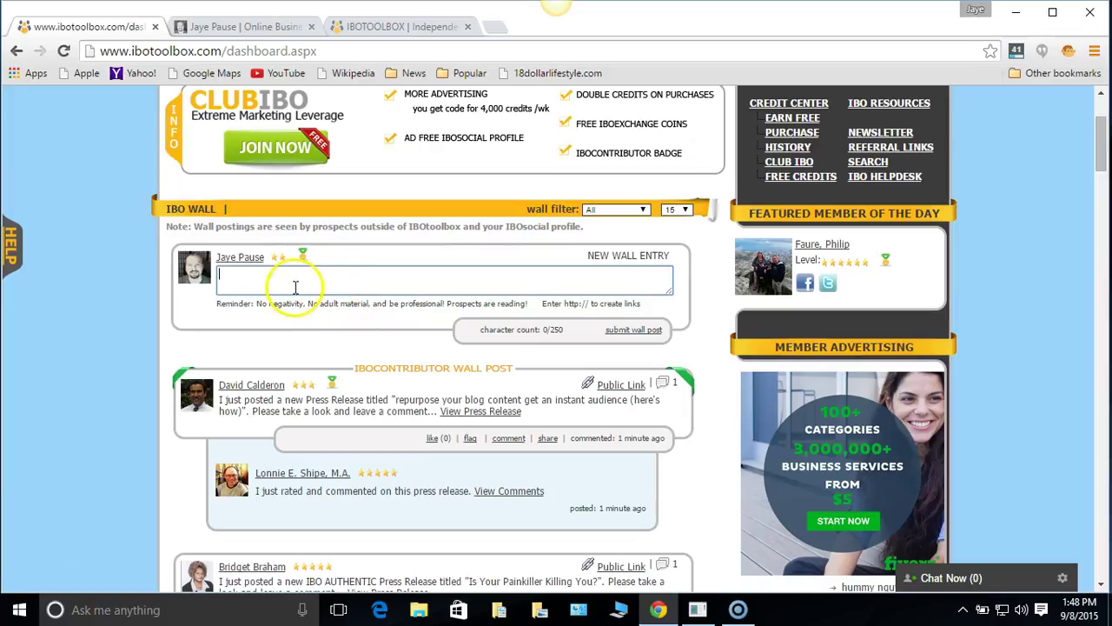
pyautogui.click(370, 277)
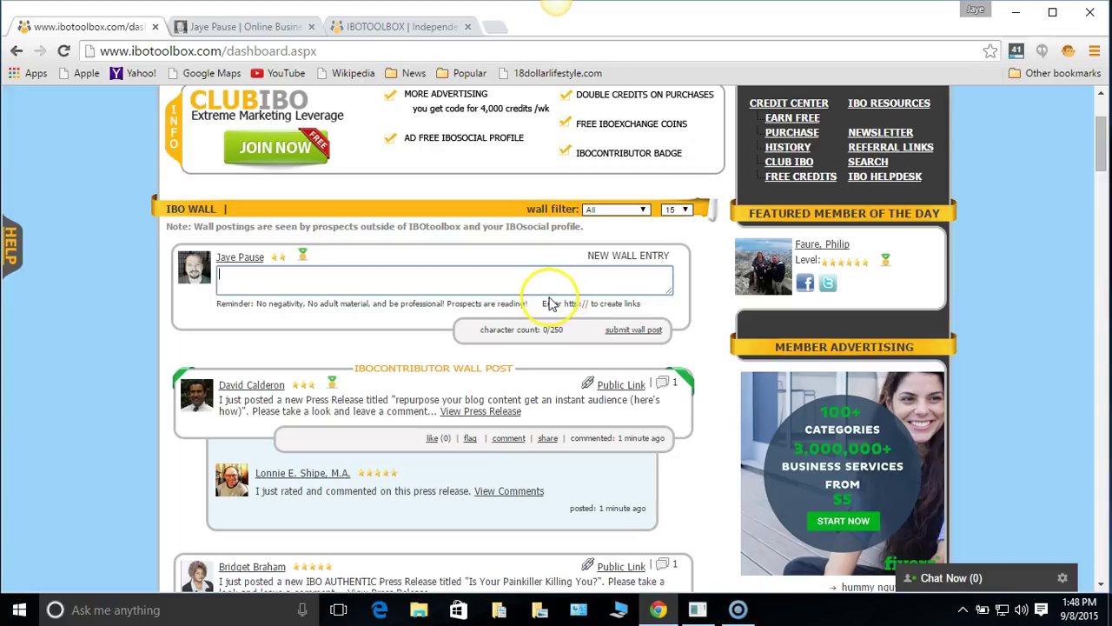
pyautogui.click(432, 281)
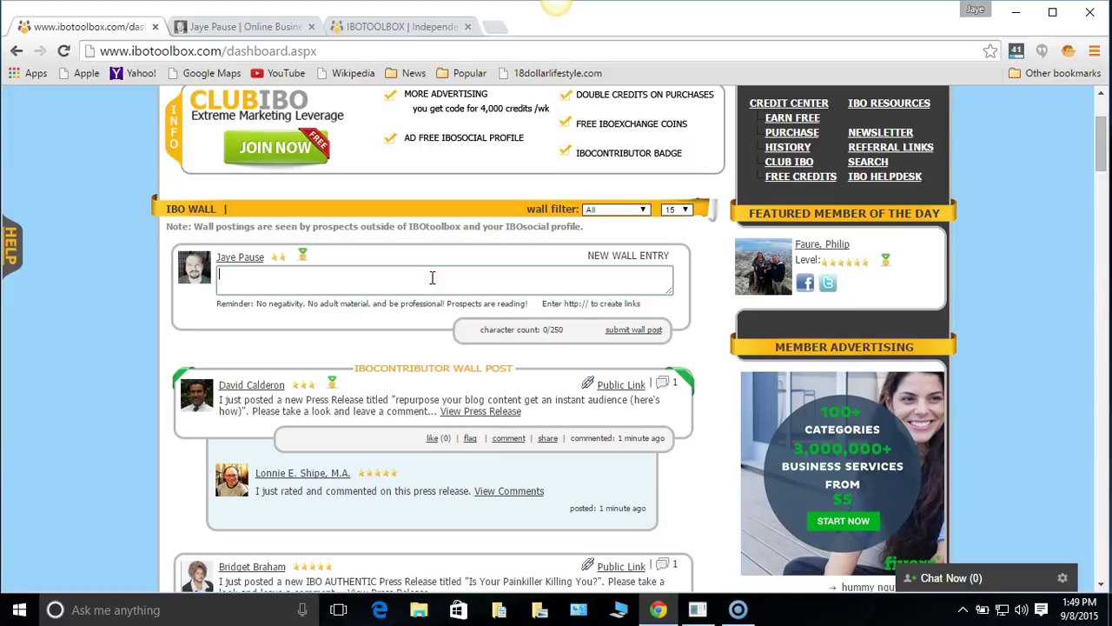
pyautogui.scroll(2, 445, 325)
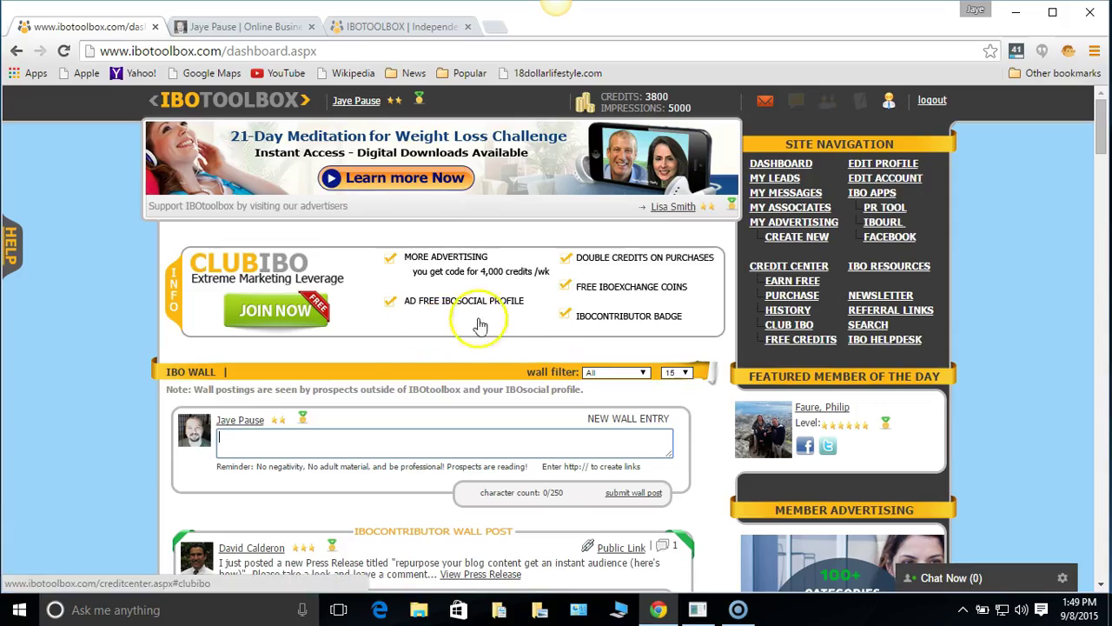
pyautogui.click(614, 452)
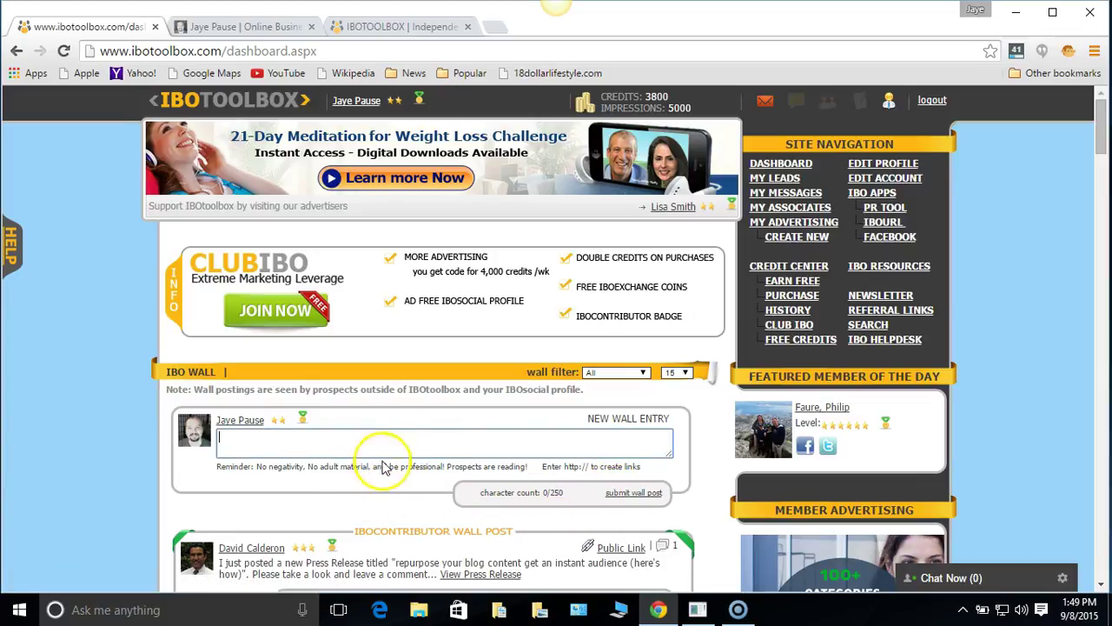
# - Look through the IBO Wall posts and their press release links, down to the "Self-Made Women Building Their Fortune" post
pyautogui.scroll(-2, 484, 484)
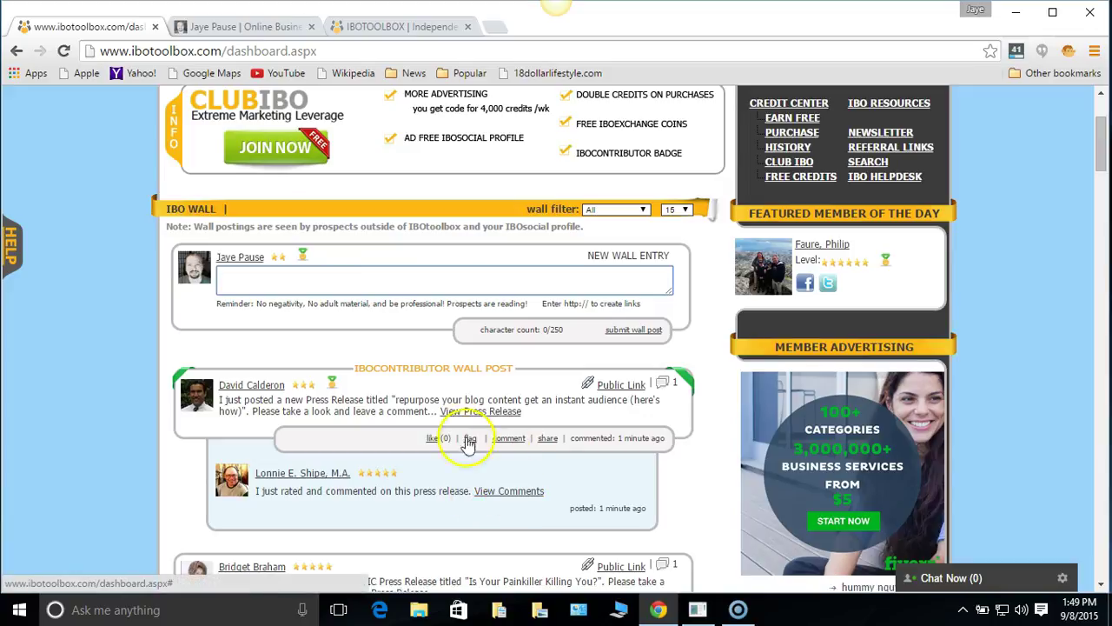
pyautogui.click(478, 413)
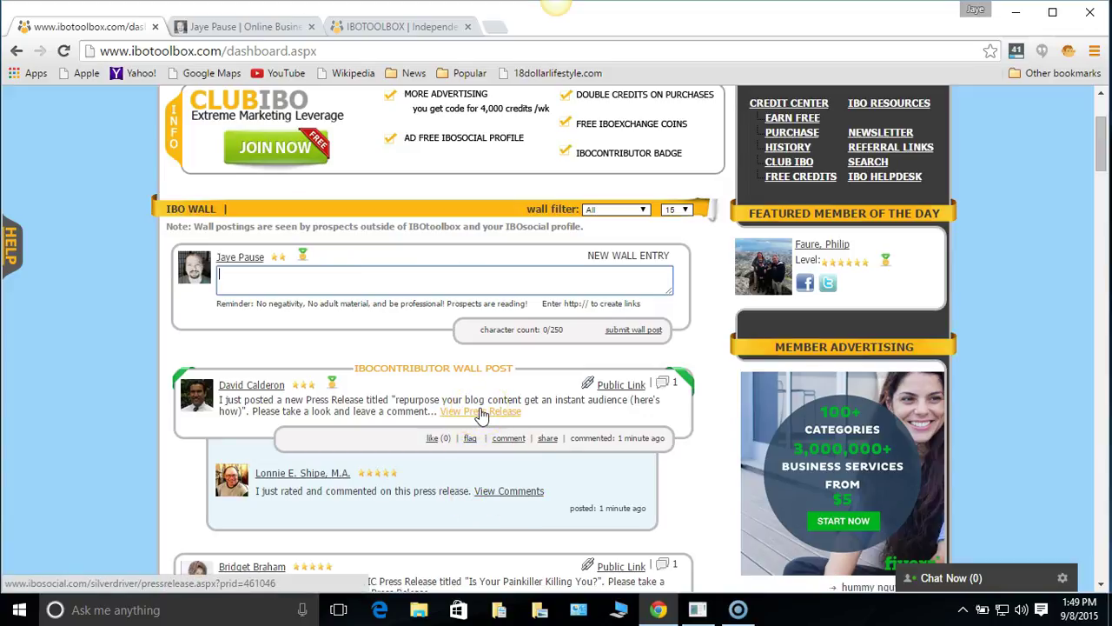
pyautogui.scroll(-2, 470, 417)
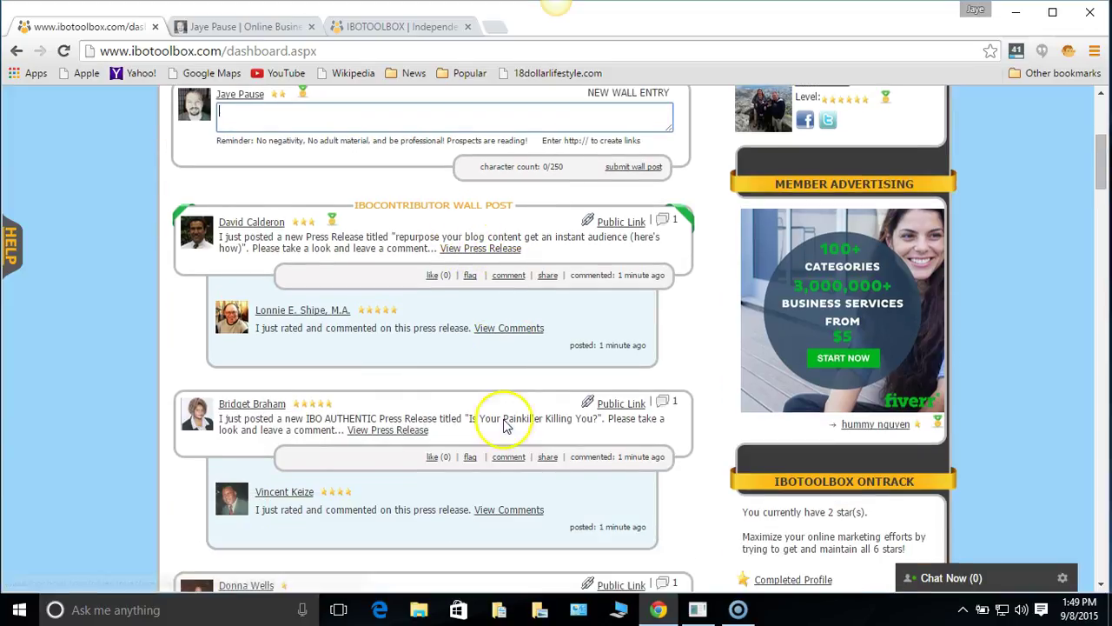
pyautogui.scroll(-1, 422, 422)
pyautogui.scroll(-1, 467, 404)
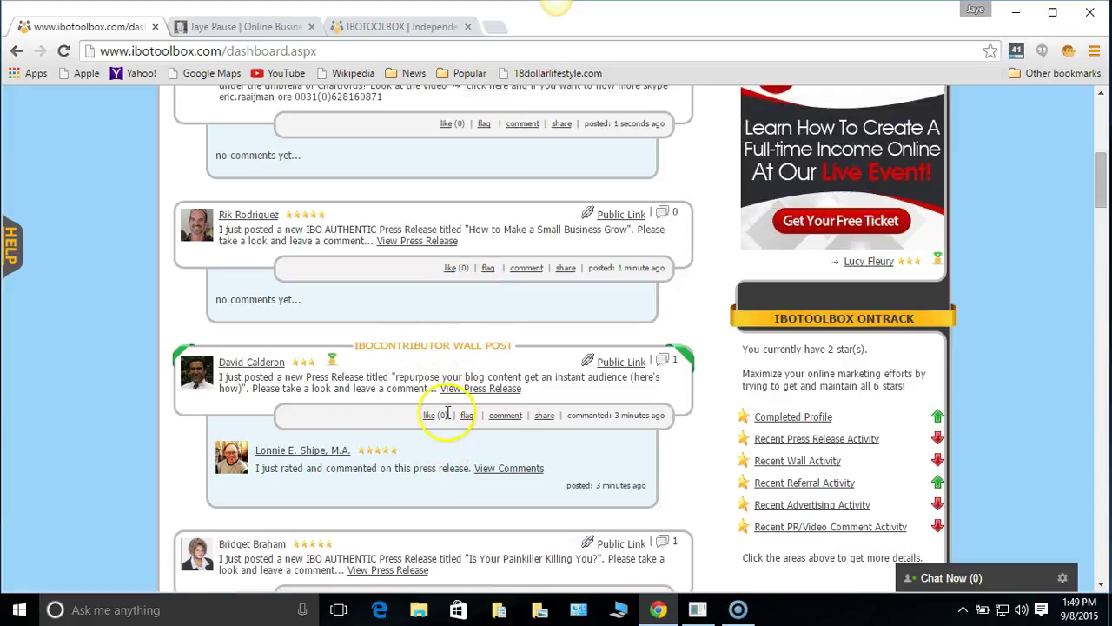
pyautogui.scroll(-2, 445, 422)
pyautogui.scroll(4, 447, 419)
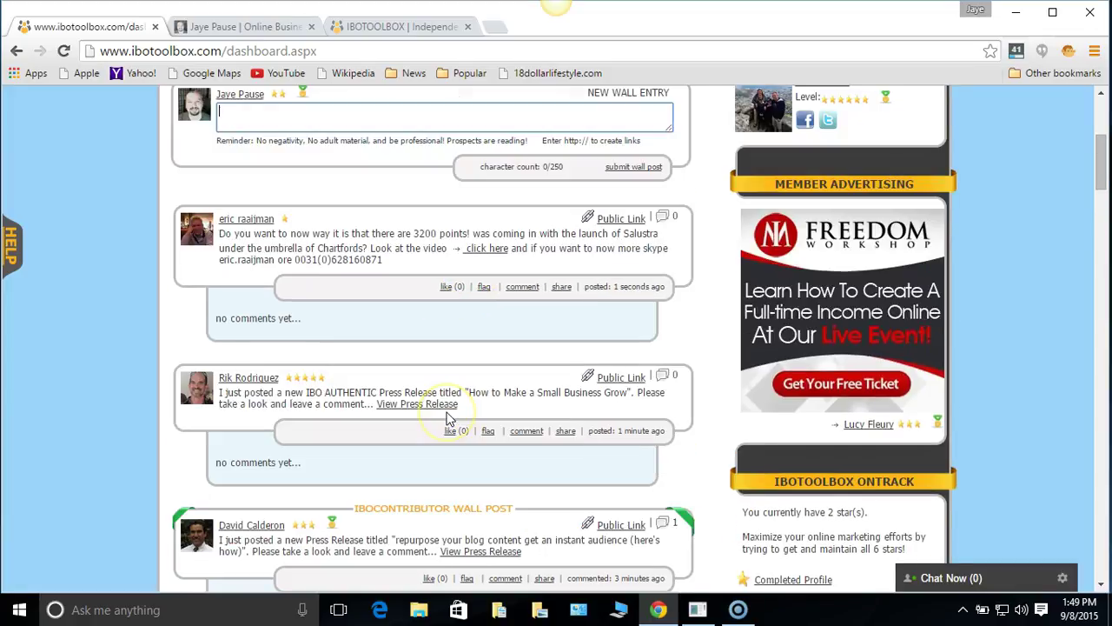
pyautogui.scroll(2, 447, 417)
pyautogui.scroll(-2, 449, 415)
pyautogui.scroll(-4, 448, 419)
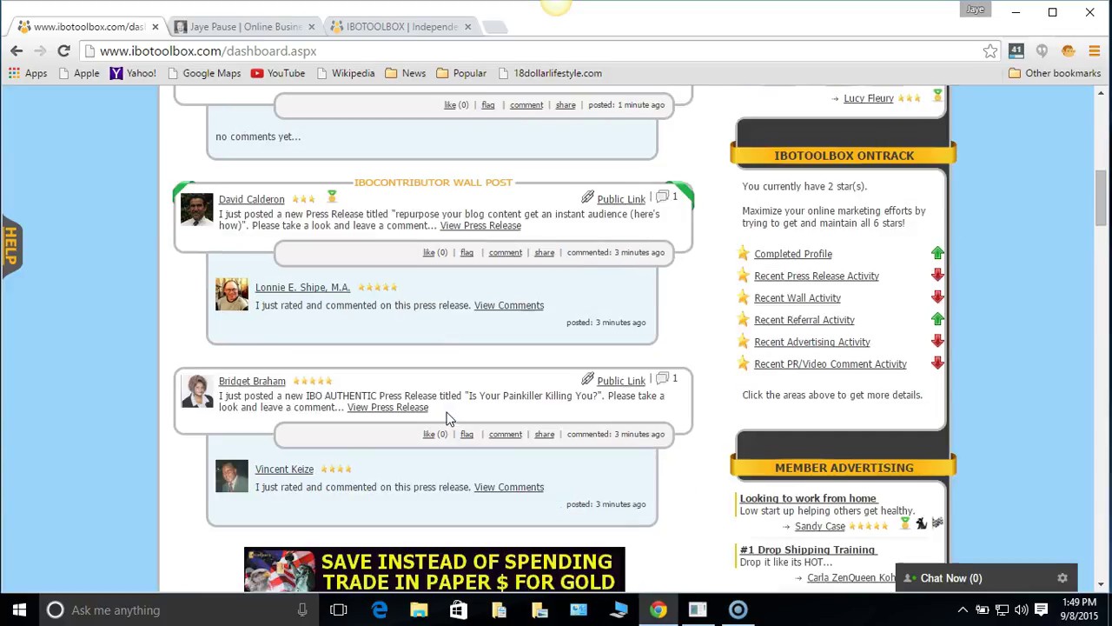
pyautogui.scroll(-3, 448, 419)
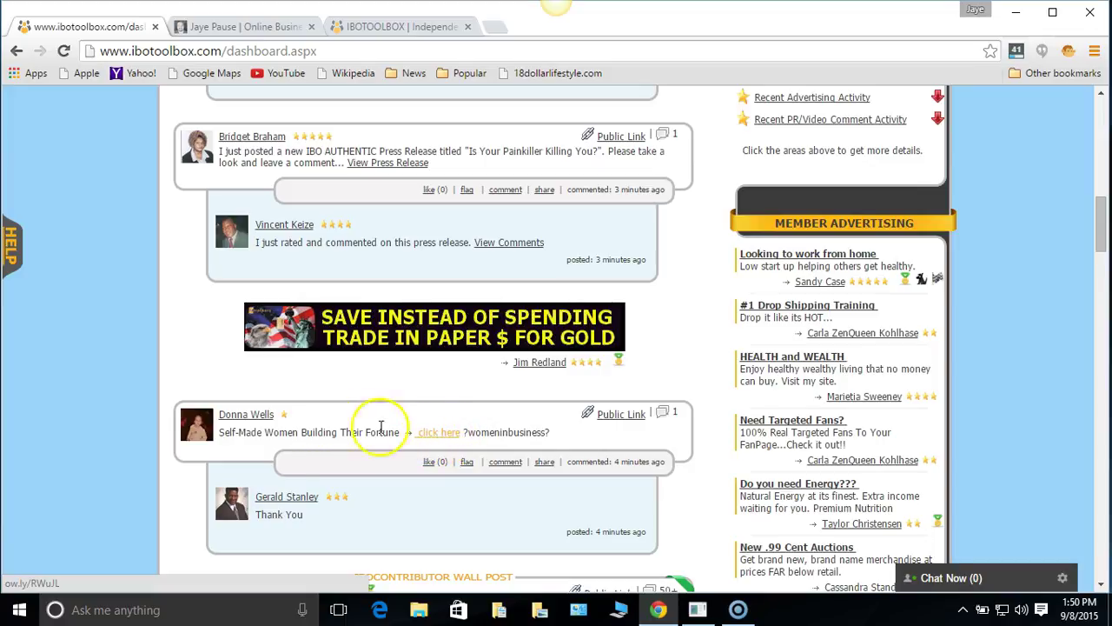
pyautogui.click(440, 434)
pyautogui.click(431, 434)
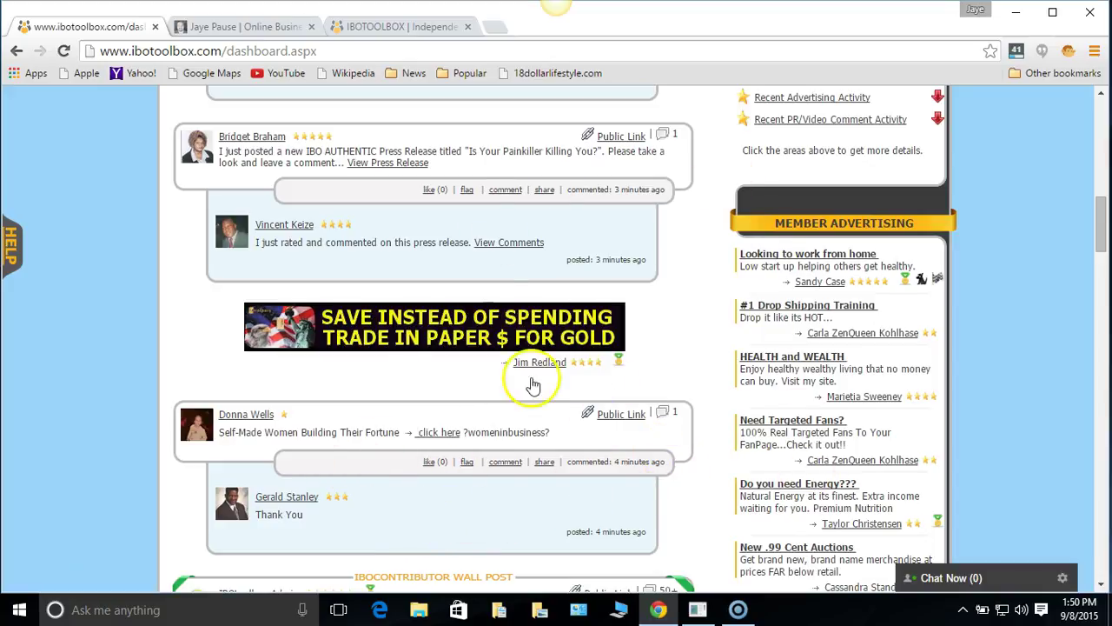
# - Return to the start of the IBO Wall and examine the empty new wall entry box and its posting reminder
pyautogui.scroll(10, 682, 460)
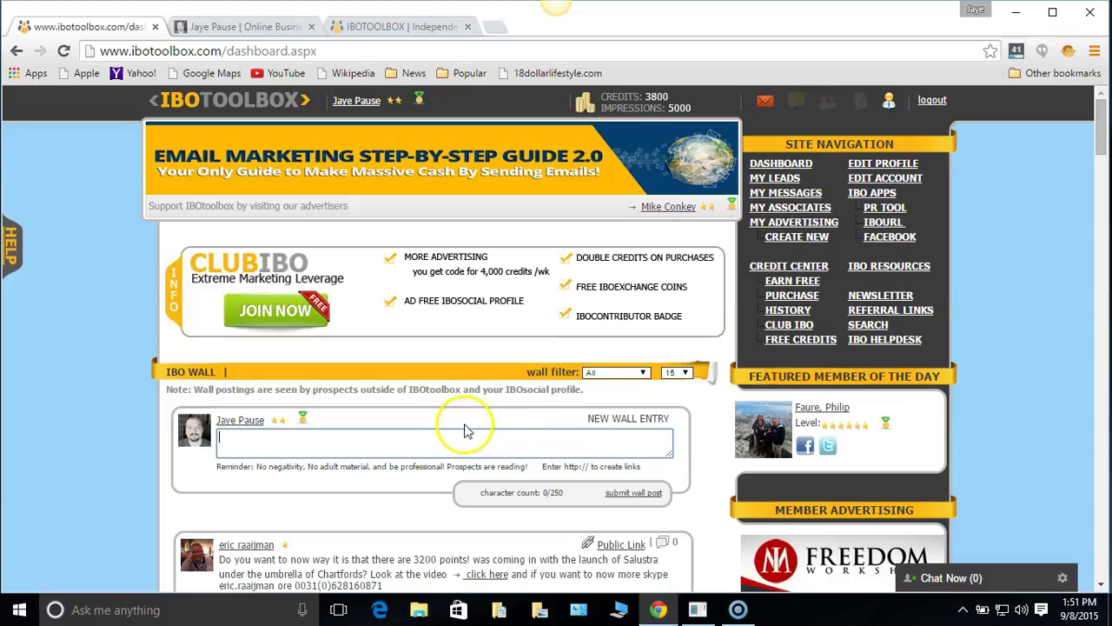
pyautogui.click(487, 439)
pyautogui.scroll(-1, 486, 431)
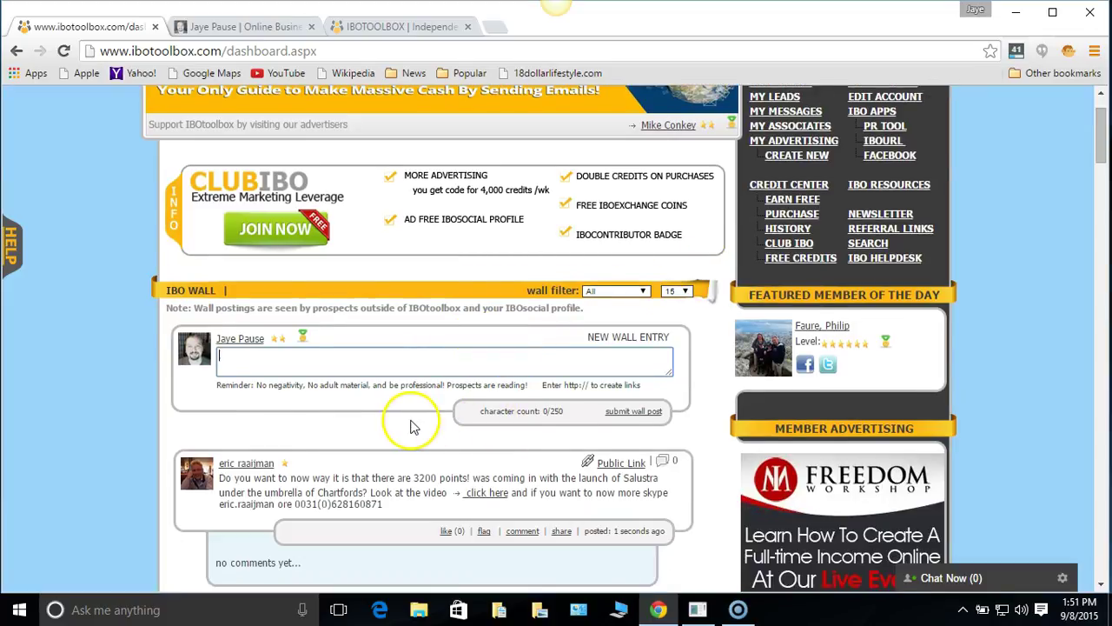
pyautogui.scroll(1, 409, 422)
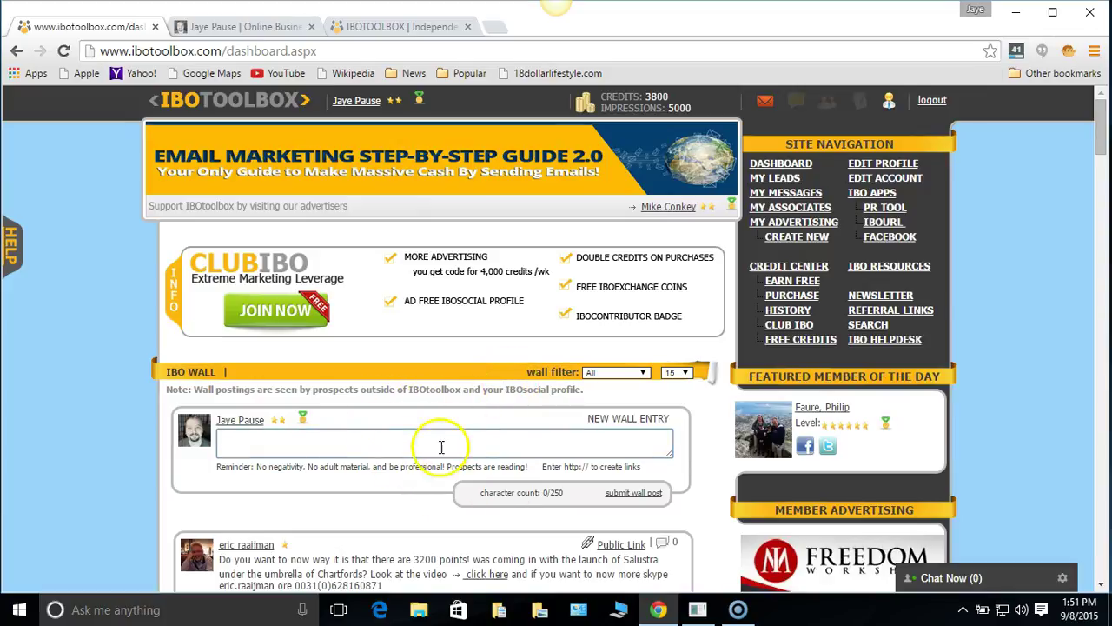
pyautogui.scroll(-1, 430, 440)
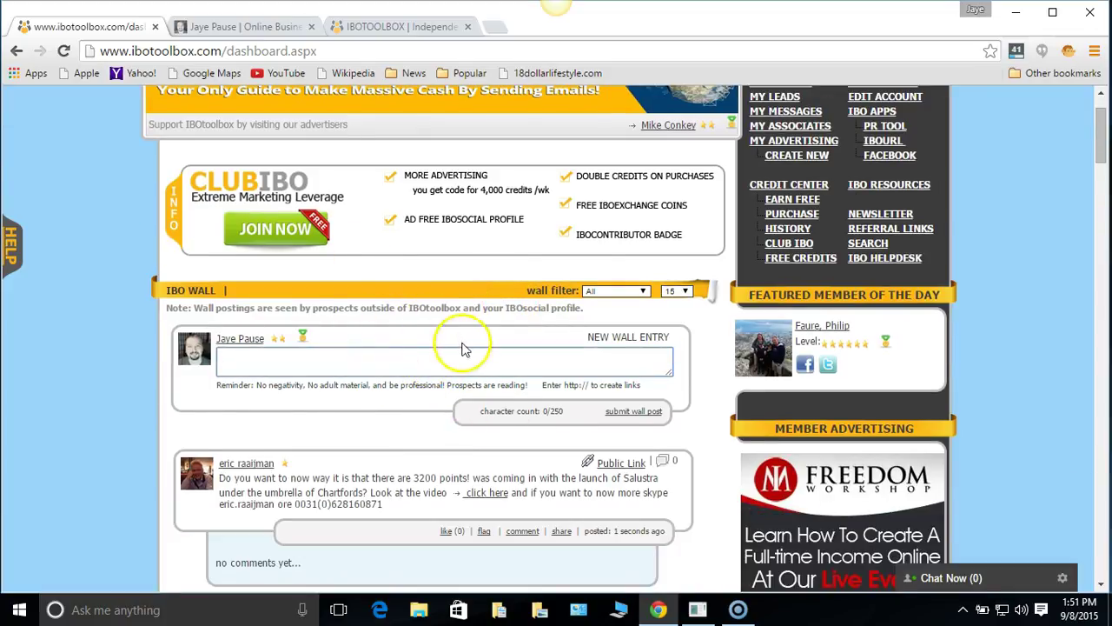
pyautogui.scroll(-1, 460, 356)
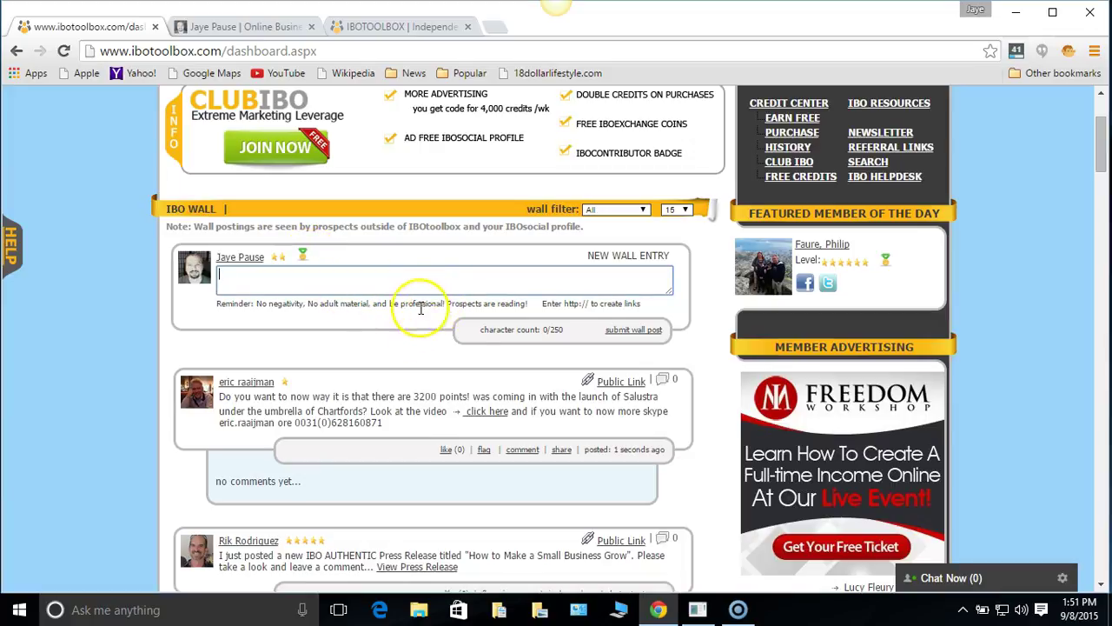
# - Leave the wall entry box and examine the newest member posts and their comments on the IBO Wall
pyautogui.click(563, 449)
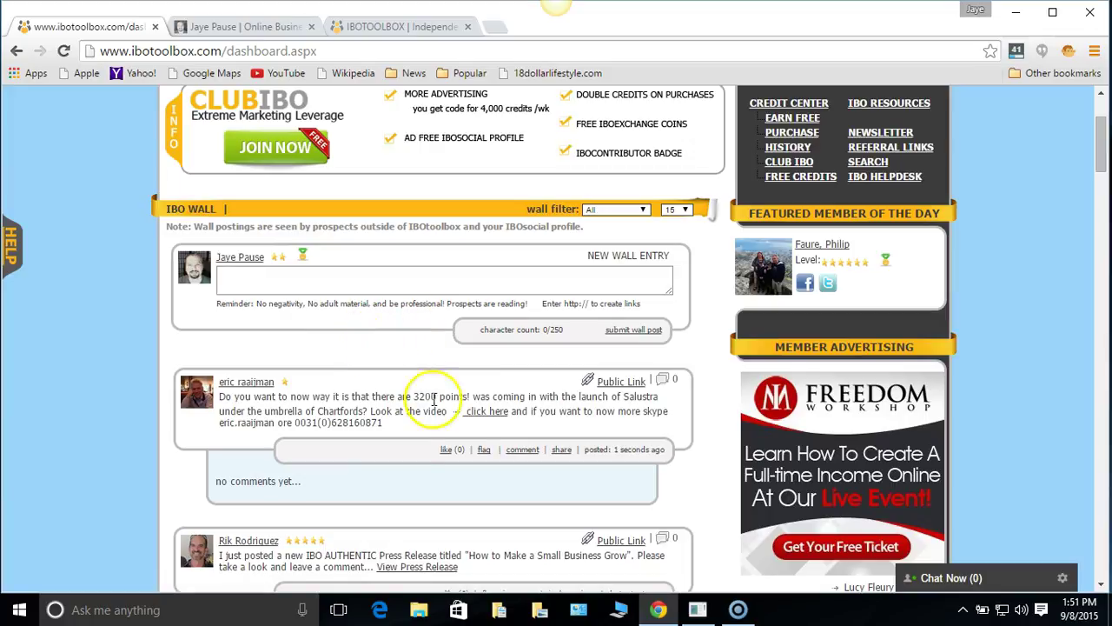
pyautogui.scroll(-1, 498, 484)
pyautogui.scroll(-1, 469, 473)
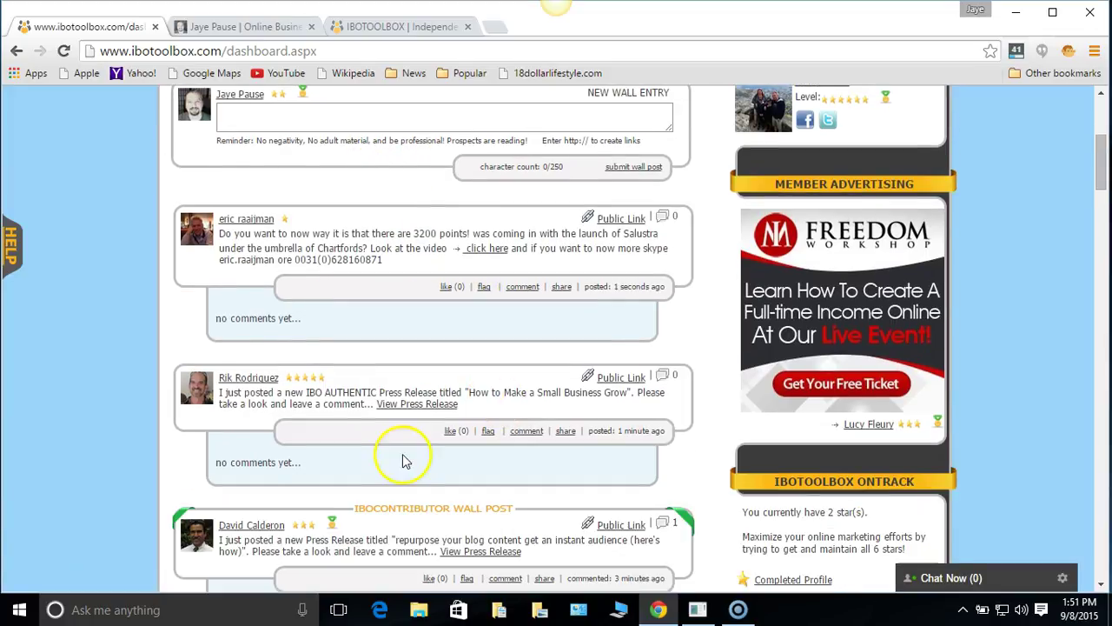
pyautogui.scroll(-1, 521, 430)
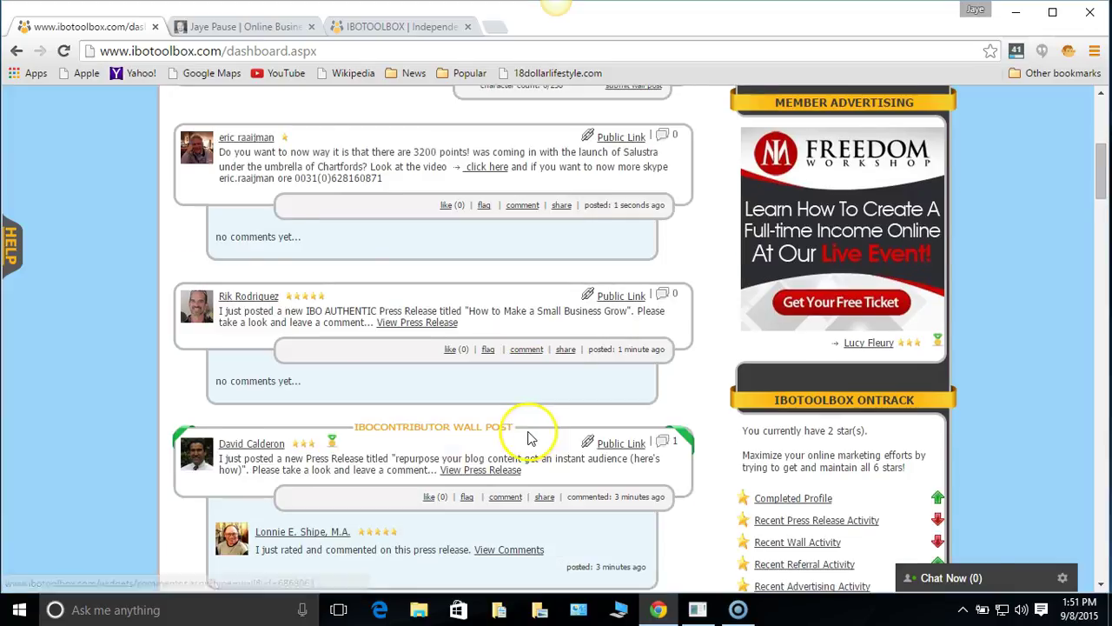
pyautogui.scroll(-1, 528, 435)
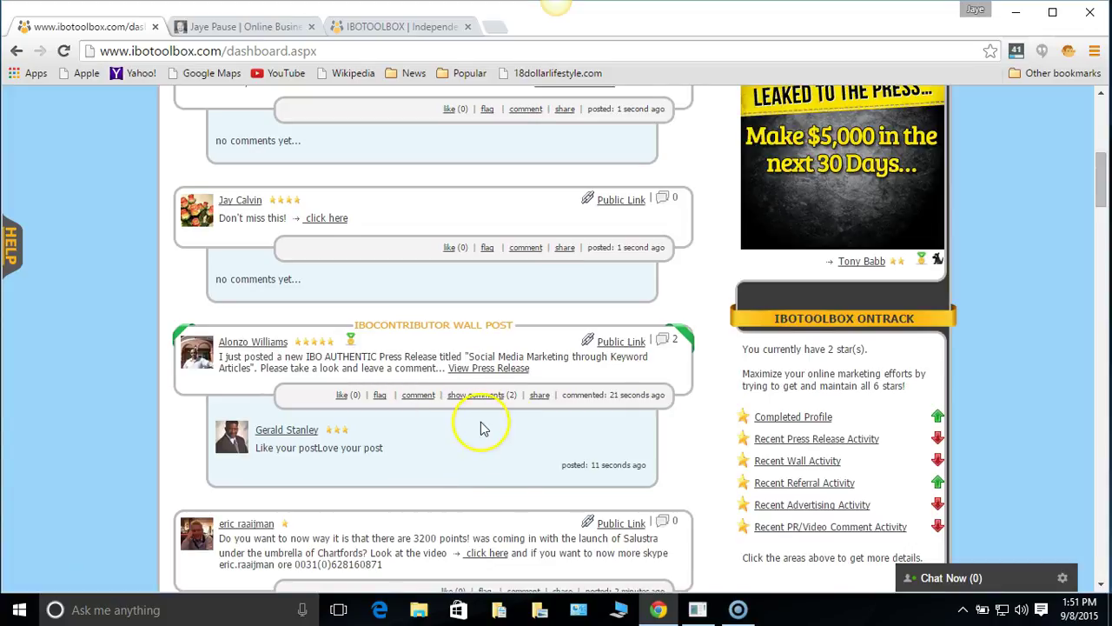
# - Open the profile editing page and review the contact and location fields under Step 1, Basic Information
pyautogui.scroll(6, 496, 492)
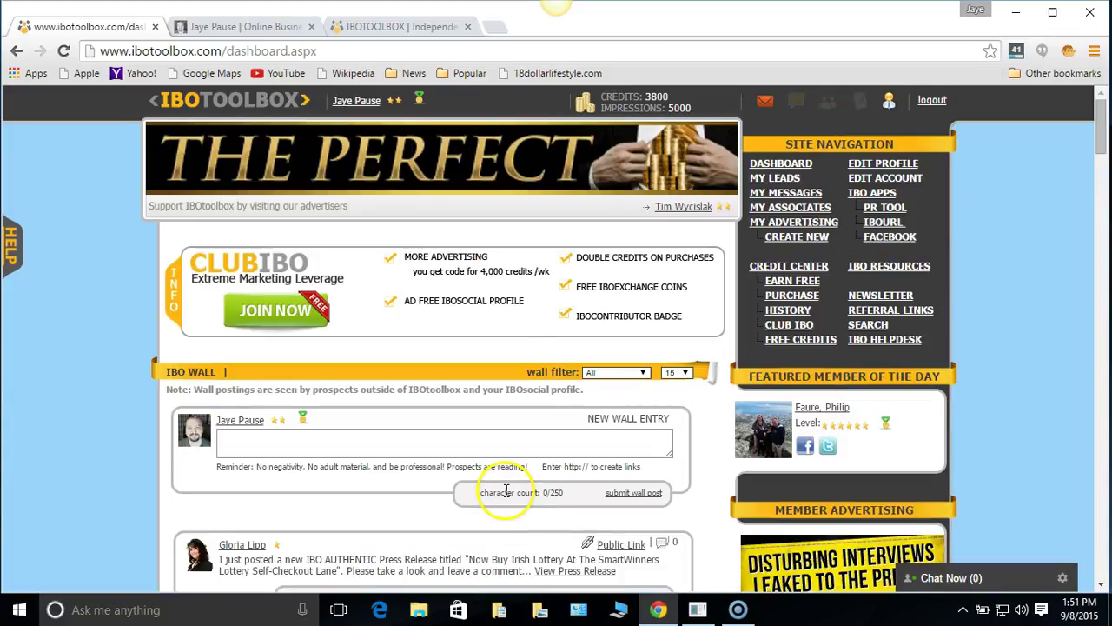
pyautogui.click(903, 168)
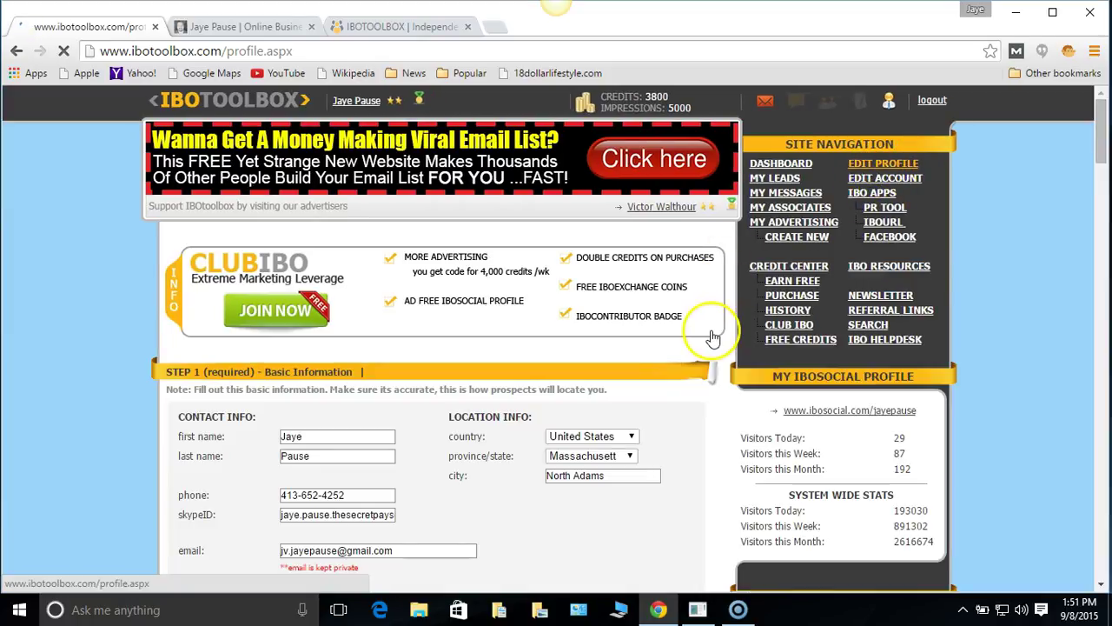
pyautogui.scroll(-2, 608, 347)
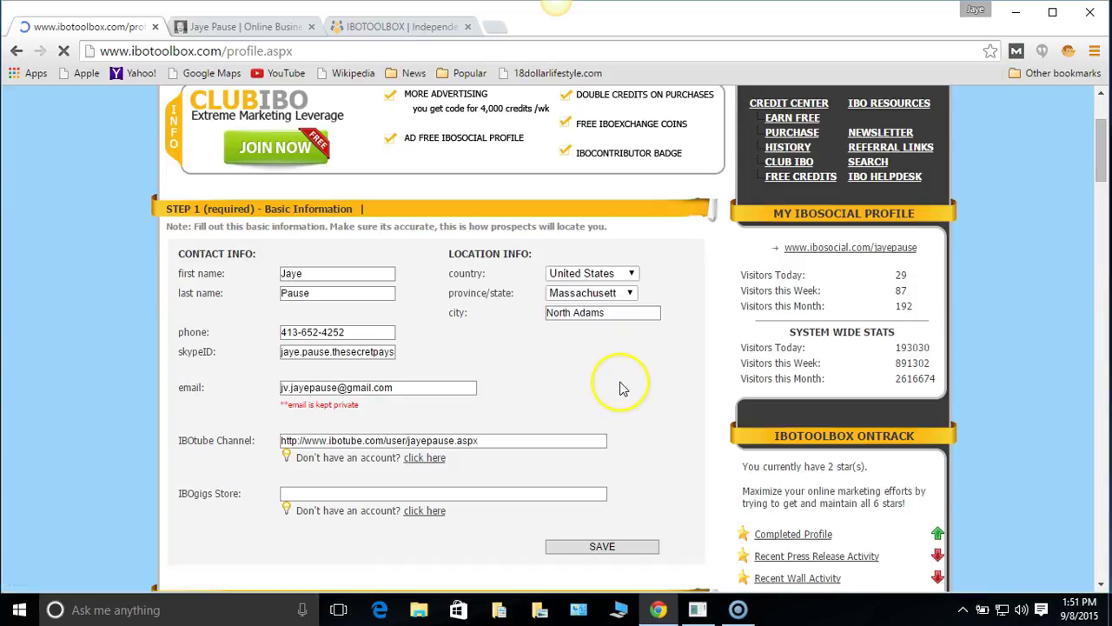
pyautogui.scroll(-1, 609, 415)
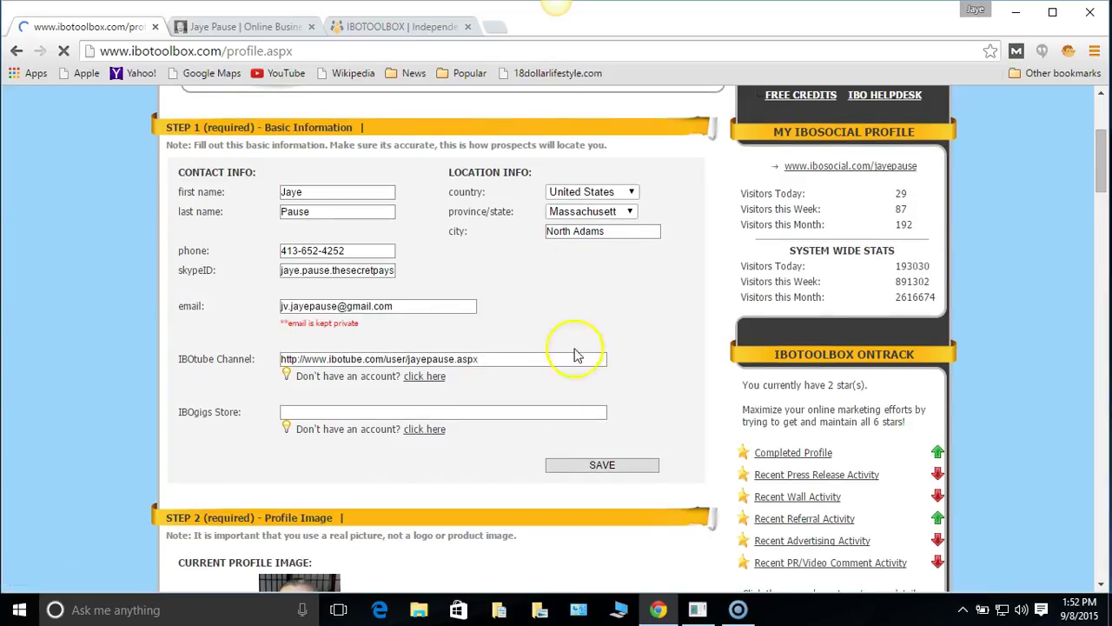
pyautogui.scroll(-1, 612, 317)
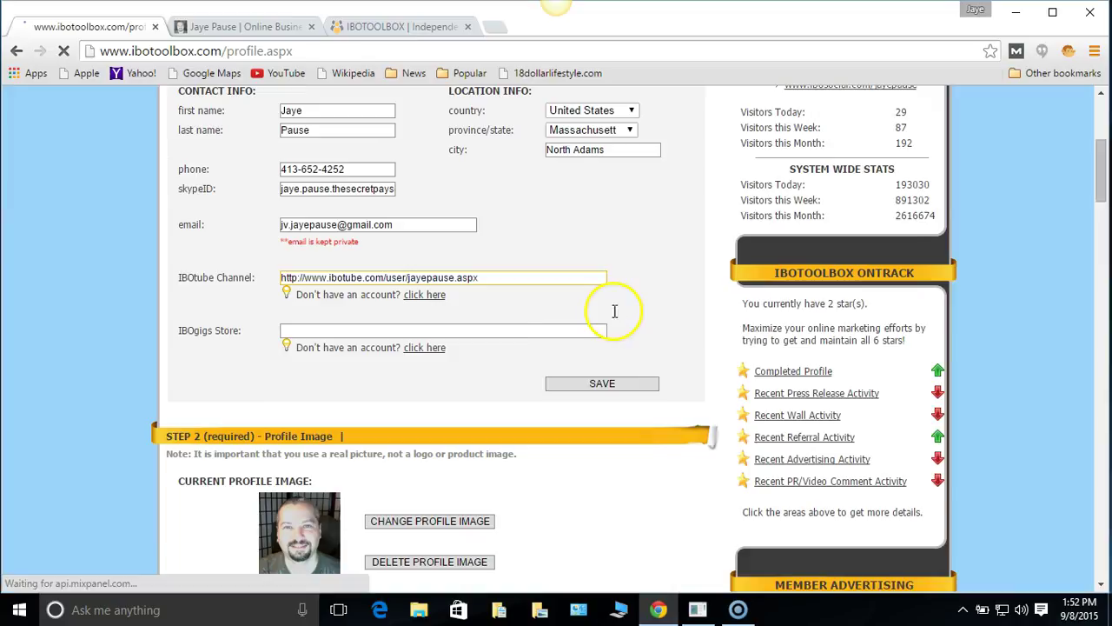
# - Examine the IBOtube Channel and IBOgigs Store fields and the Profile Image section that follows
pyautogui.click(255, 285)
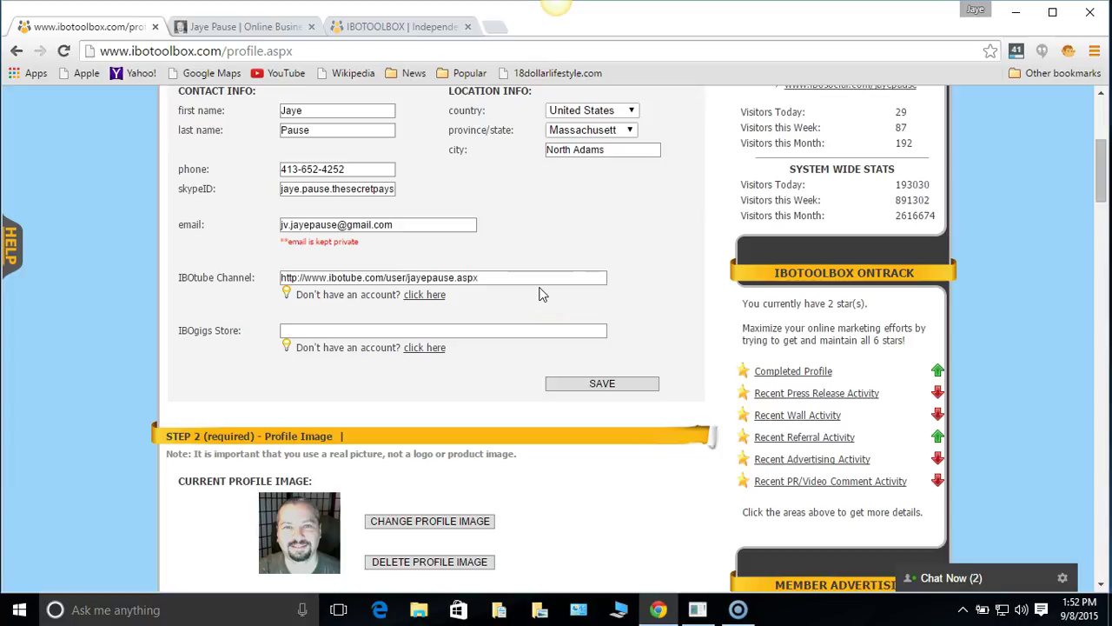
pyautogui.click(594, 299)
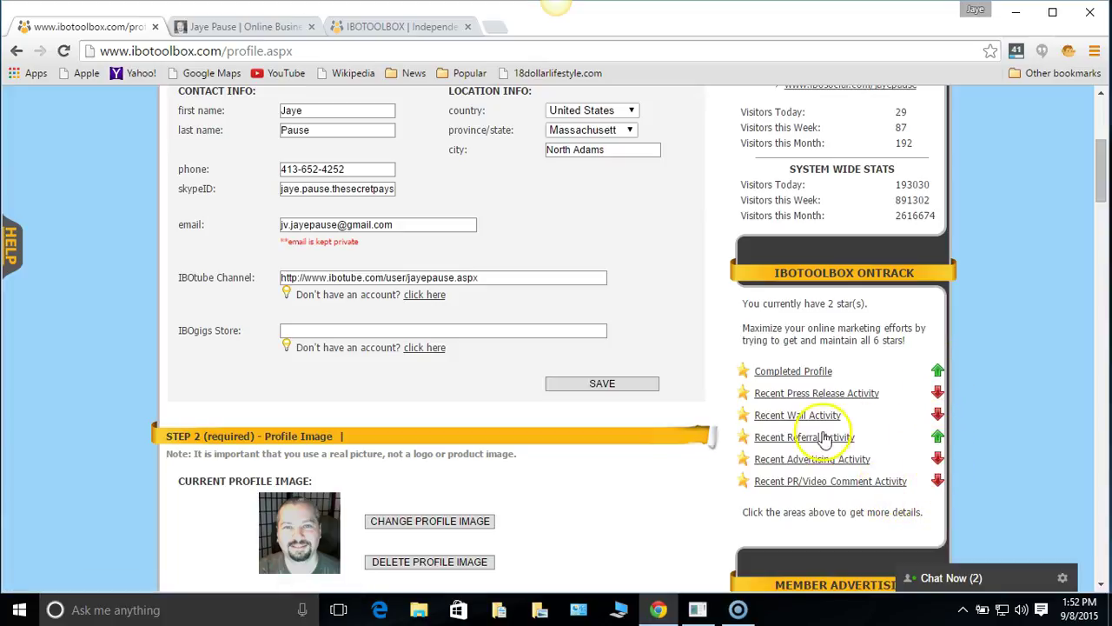
pyautogui.click(572, 331)
pyautogui.scroll(-2, 496, 347)
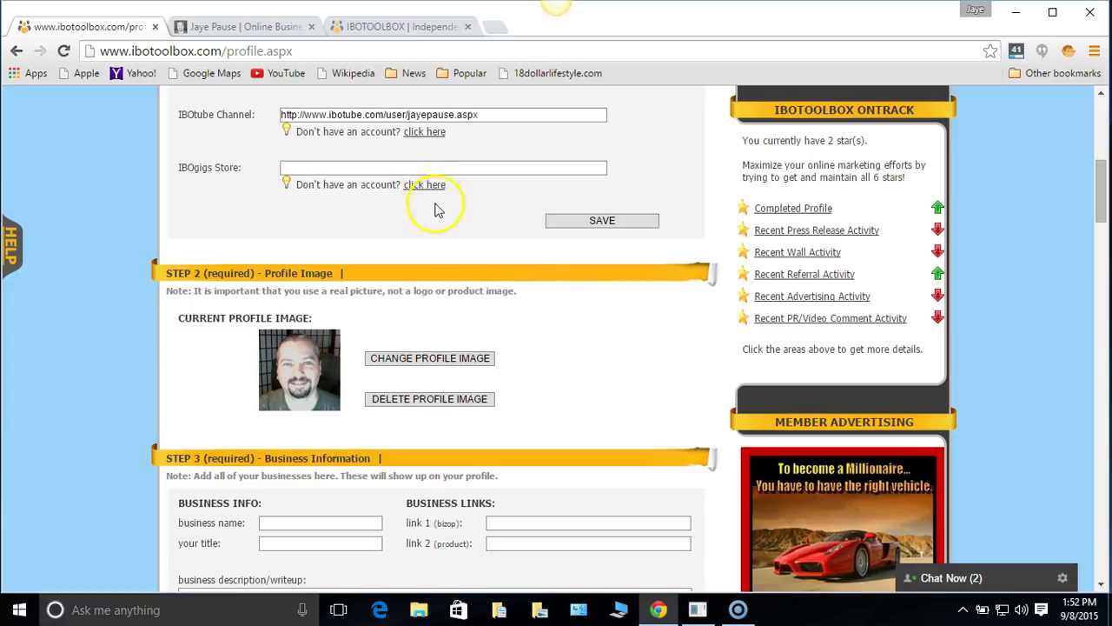
pyautogui.click(304, 167)
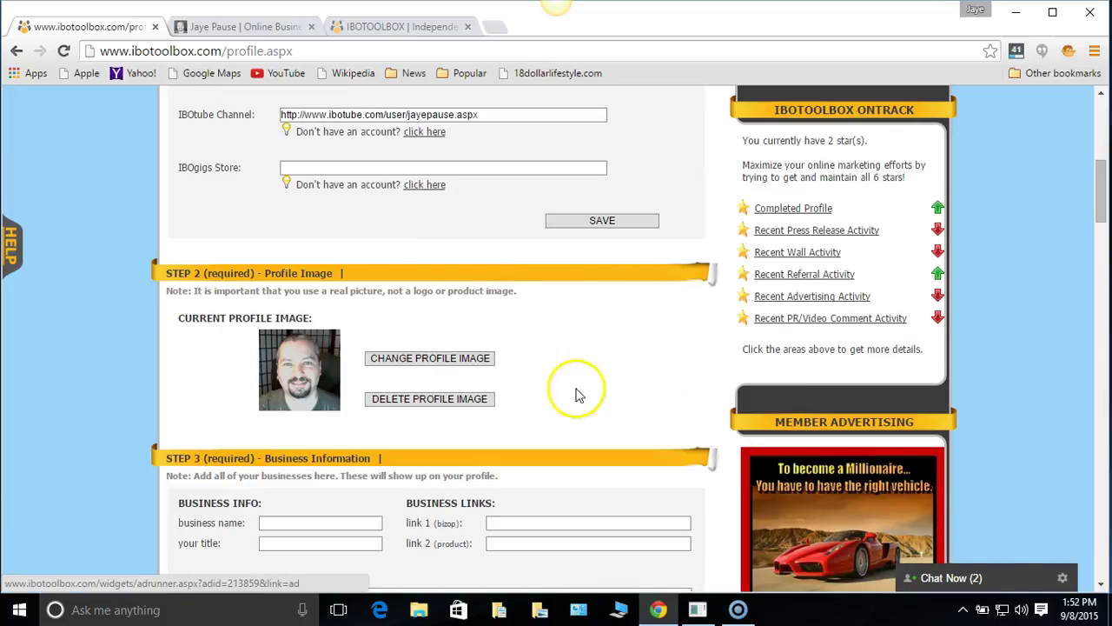
# - Examine the Business Information form under Step 3 and the businesses already listed below it
pyautogui.scroll(-4, 502, 322)
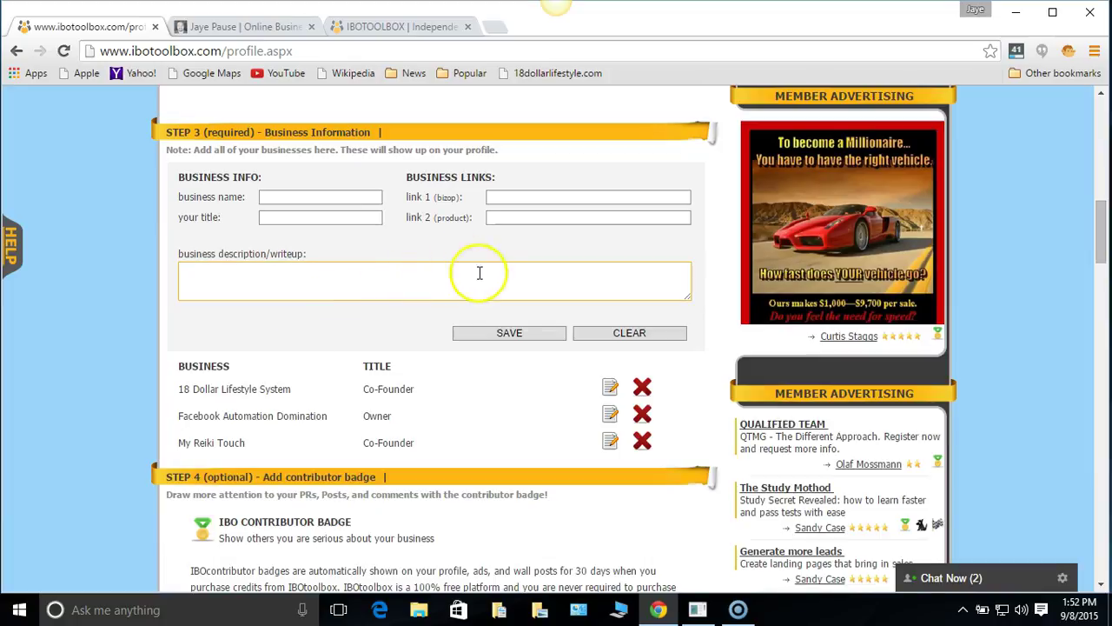
pyautogui.scroll(-1, 409, 349)
pyautogui.scroll(-2, 408, 350)
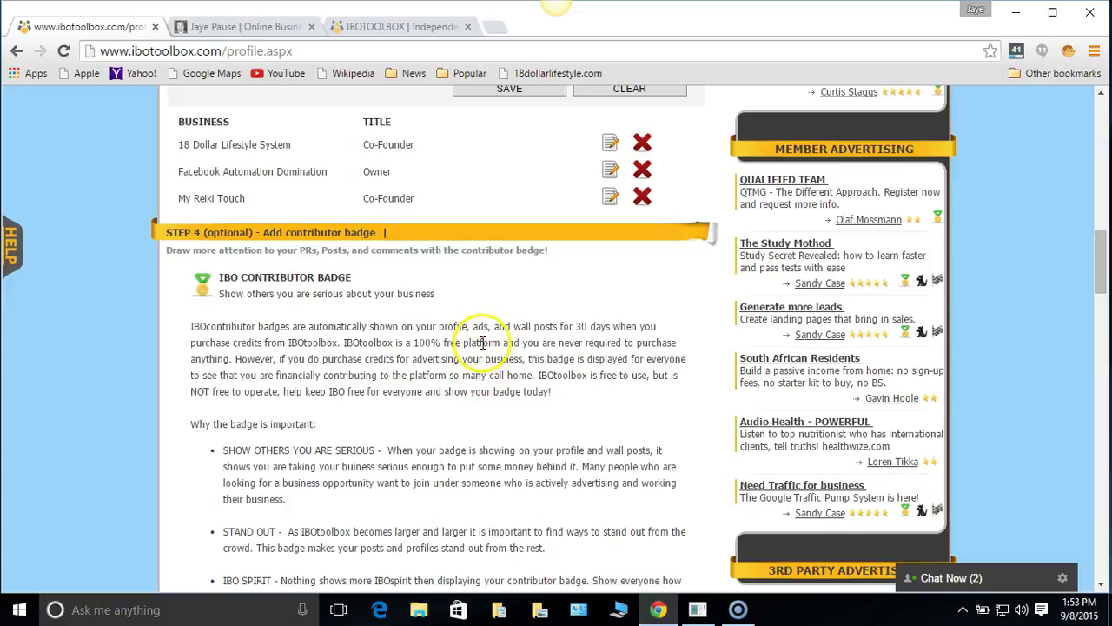
# - Read the contributor badge benefits under Step 4, continuing to the start of the IBOsocial Front Page section
pyautogui.scroll(-1, 484, 348)
pyautogui.scroll(-1, 484, 348)
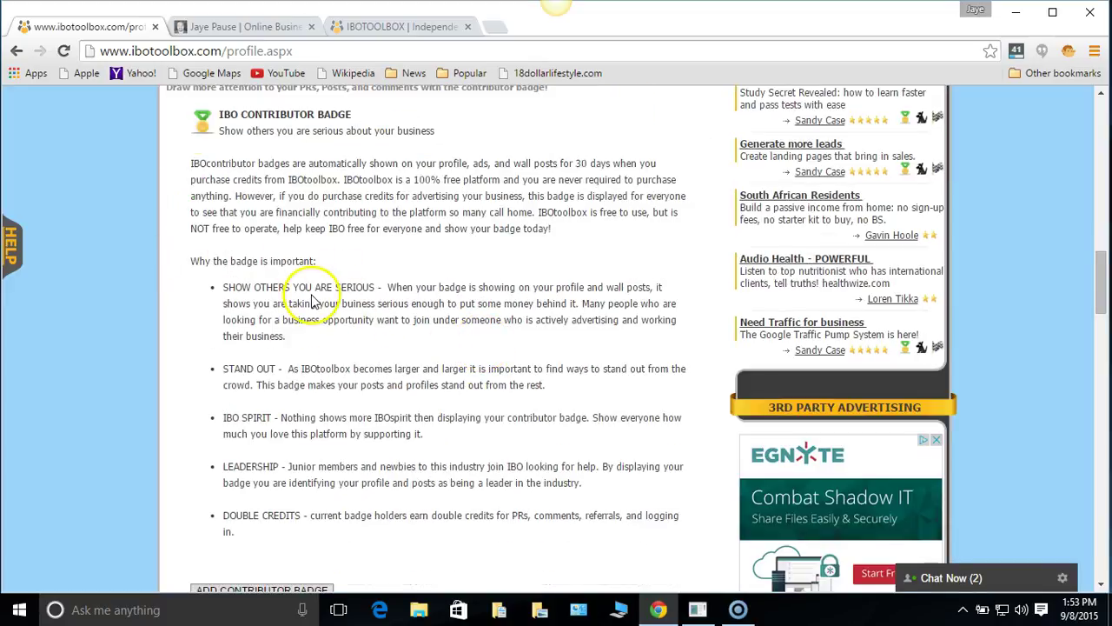
pyautogui.scroll(-4, 494, 355)
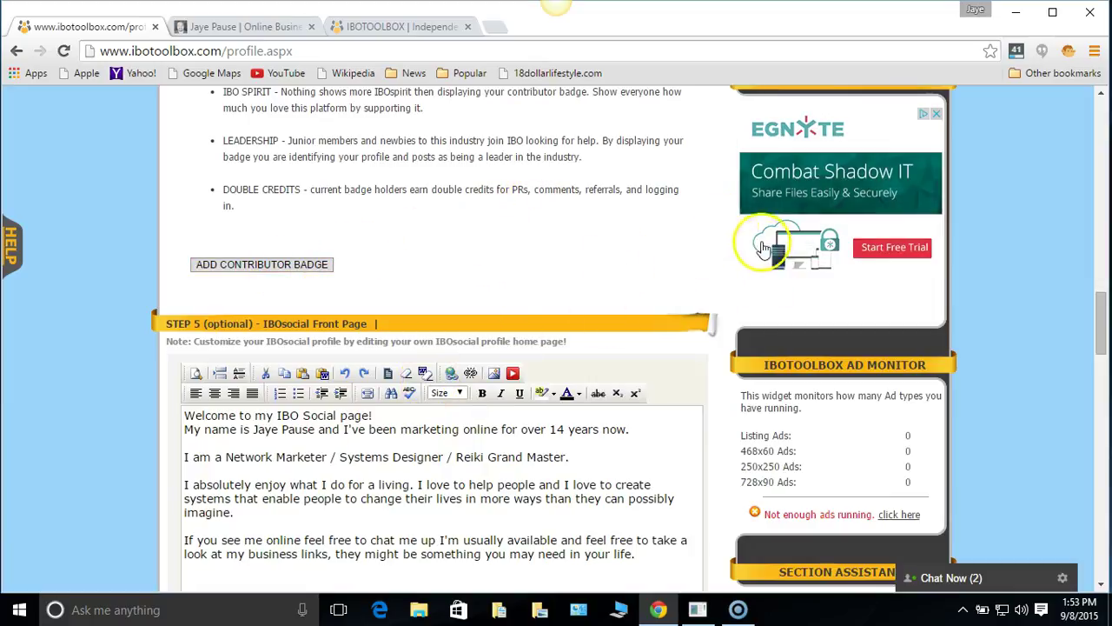
pyautogui.scroll(-1, 532, 232)
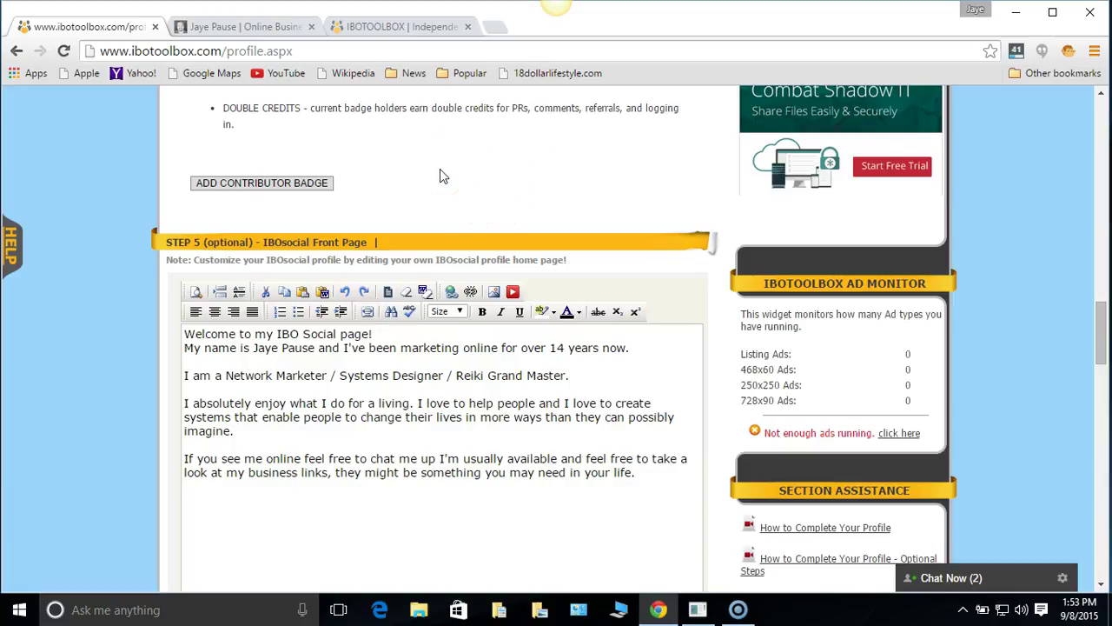
# - Return to the start of the profile page and recap the required Steps 1 to 3, from Basic Information to Business Information
pyautogui.scroll(15, 443, 183)
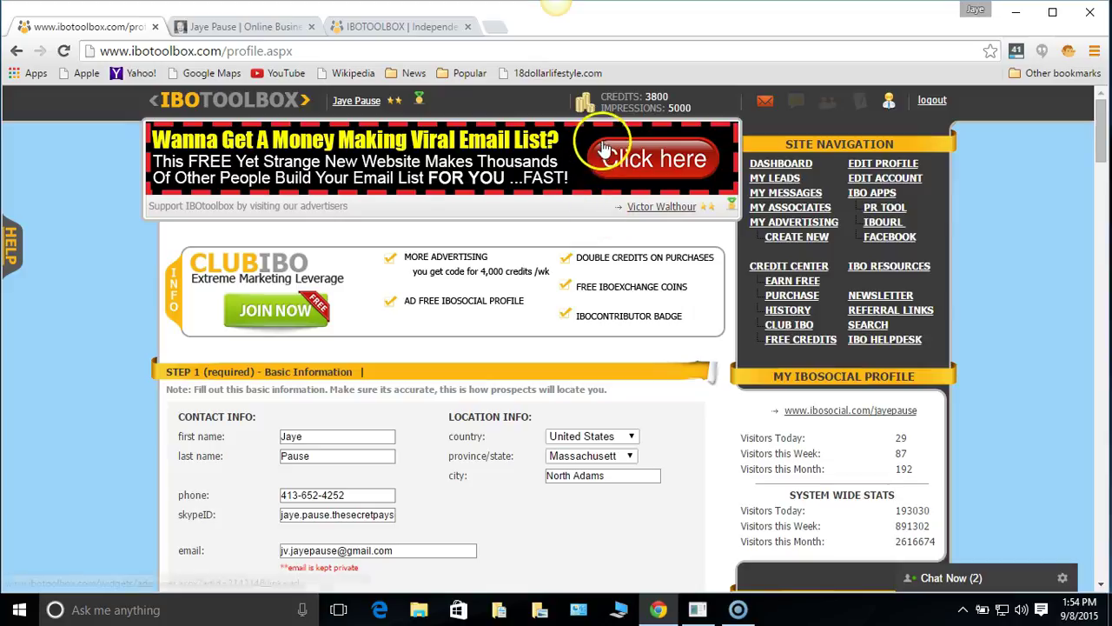
pyautogui.click(566, 215)
pyautogui.scroll(-4, 567, 217)
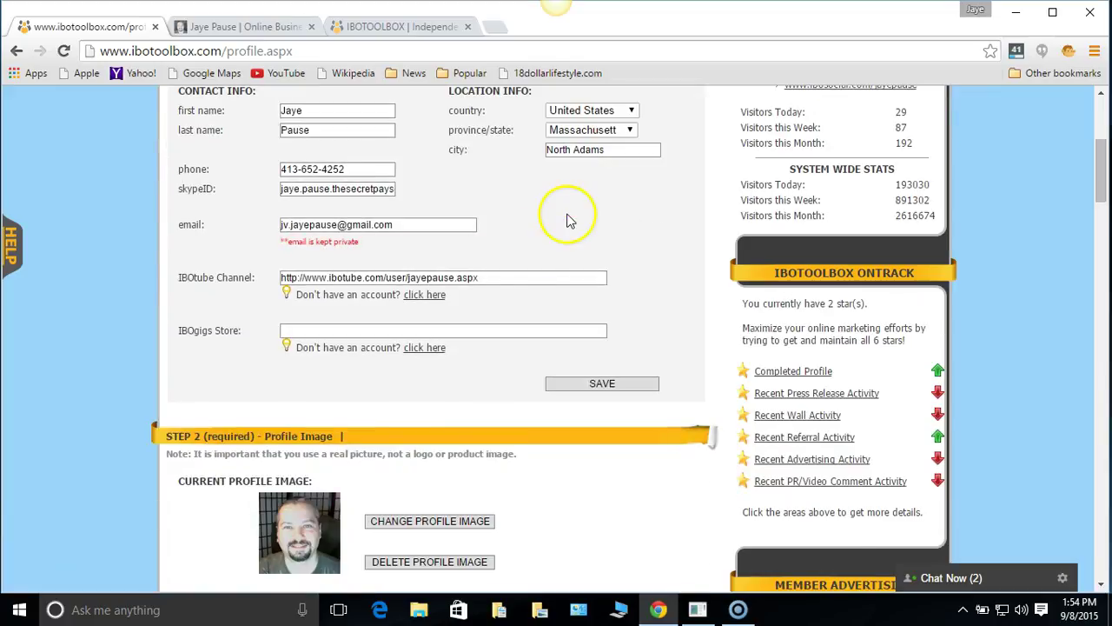
pyautogui.scroll(-3, 556, 226)
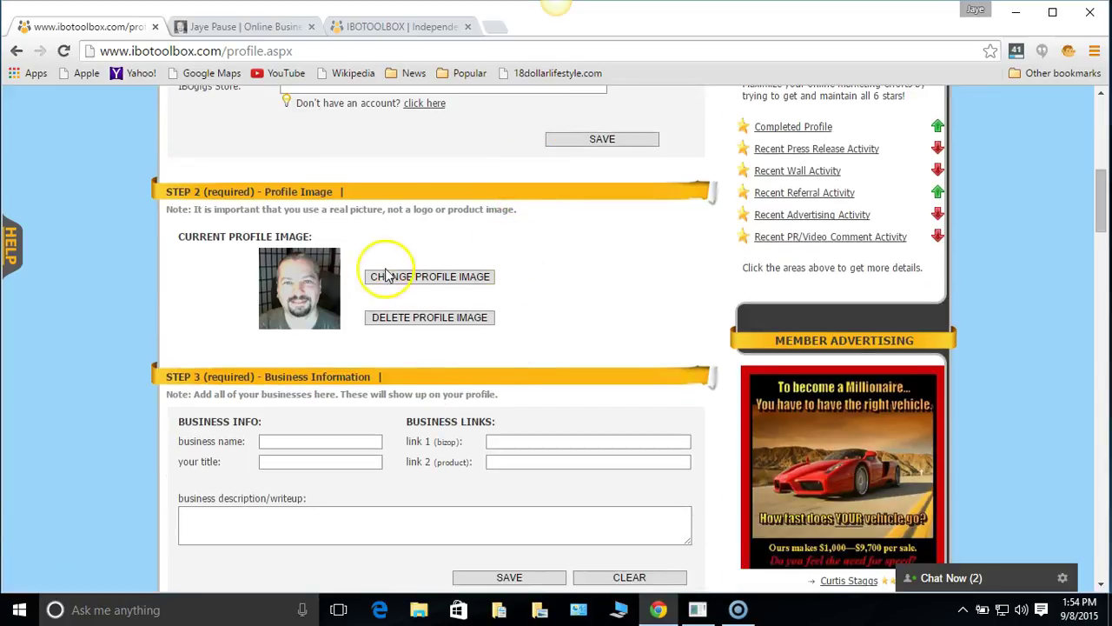
pyautogui.scroll(-1, 556, 281)
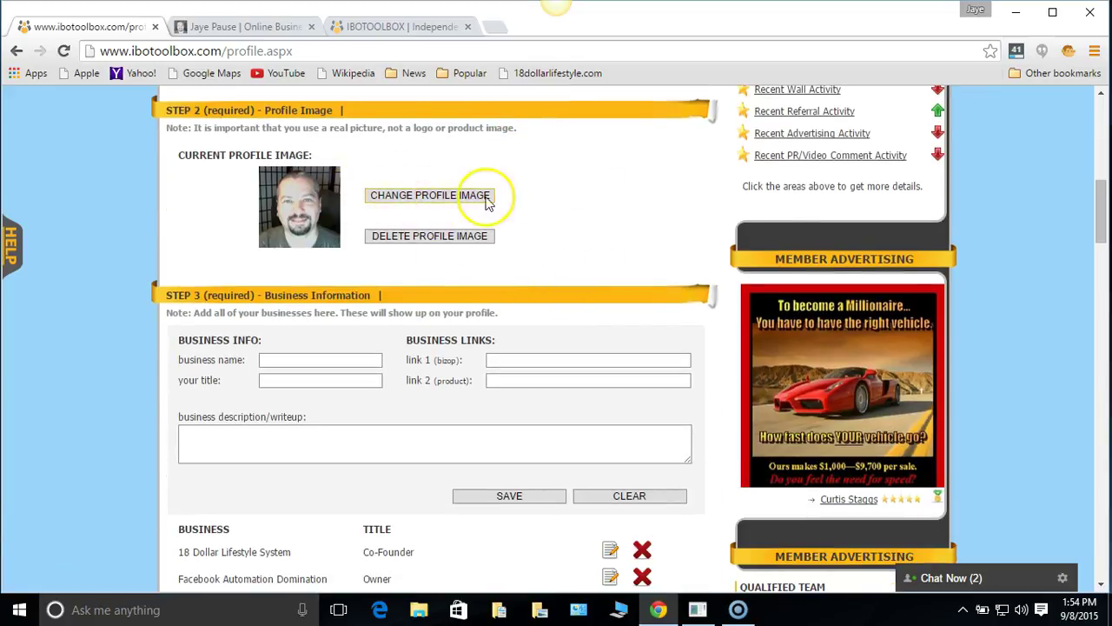
pyautogui.scroll(-4, 522, 209)
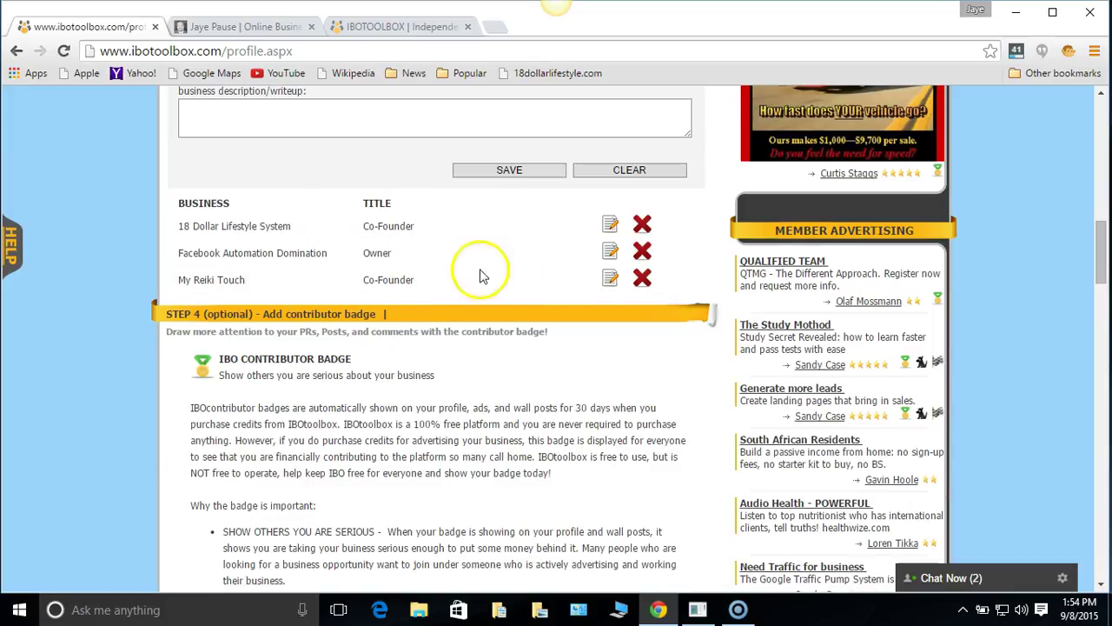
# - Examine the welcome text and the editor of the IBOsocial Front Page under Step 5
pyautogui.scroll(-8, 521, 260)
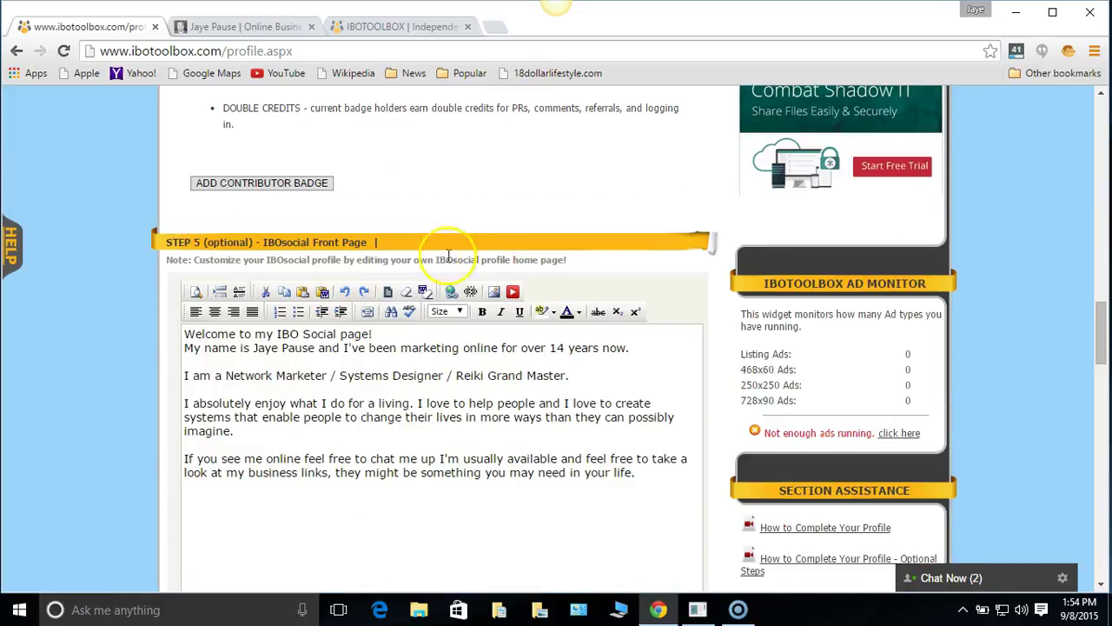
pyautogui.scroll(-1, 448, 254)
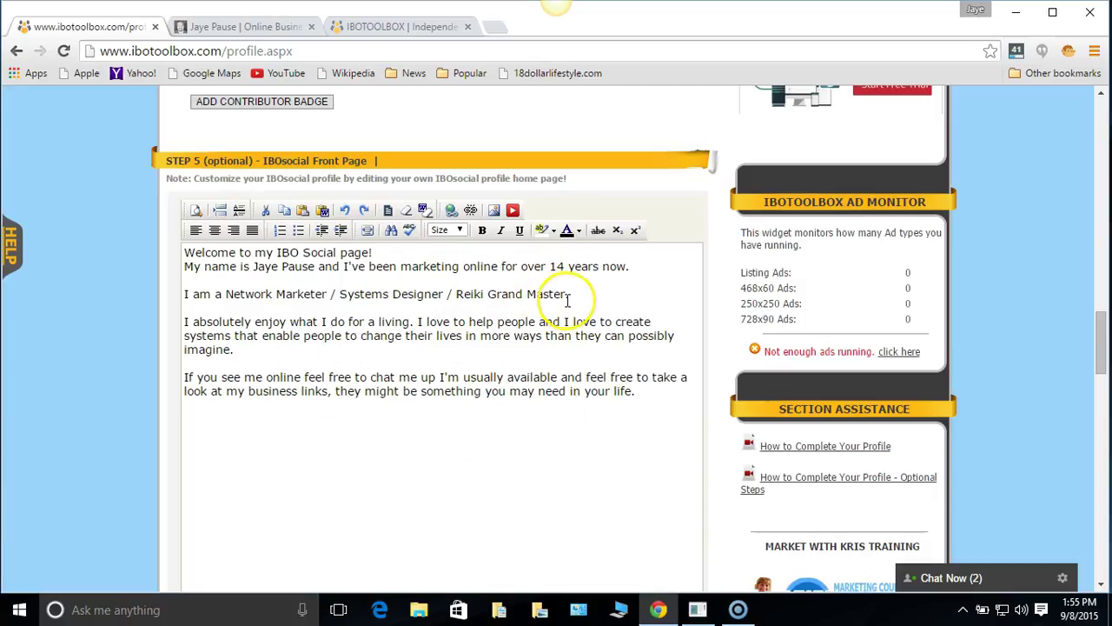
pyautogui.scroll(-2, 517, 453)
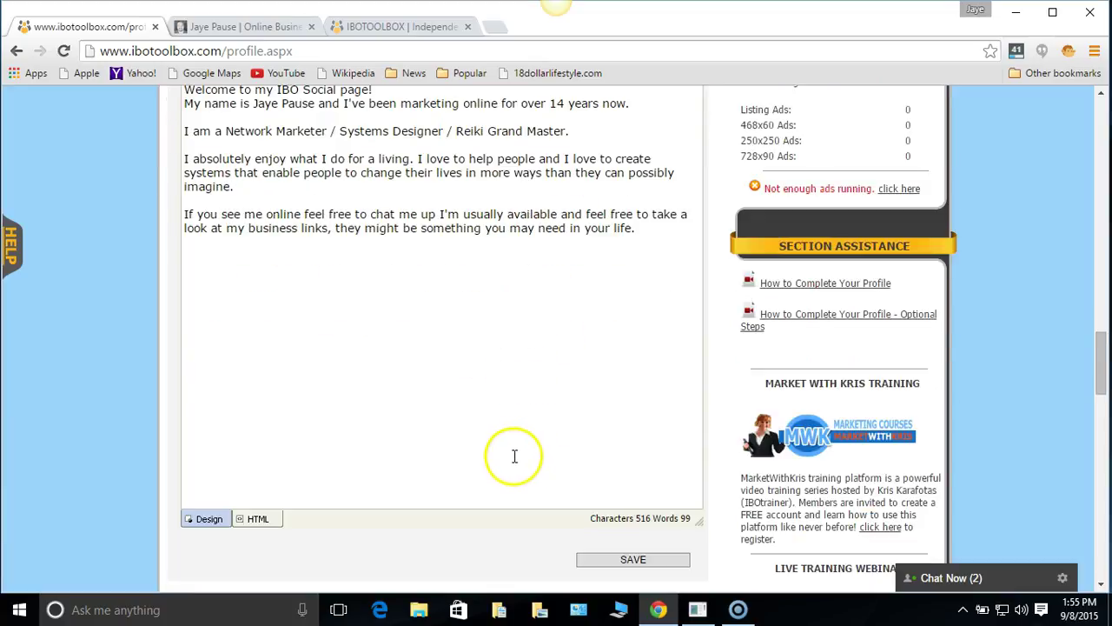
# - Review the Business Links editor under Step 6 and the Social Networks editor under Step 7
pyautogui.scroll(-5, 513, 459)
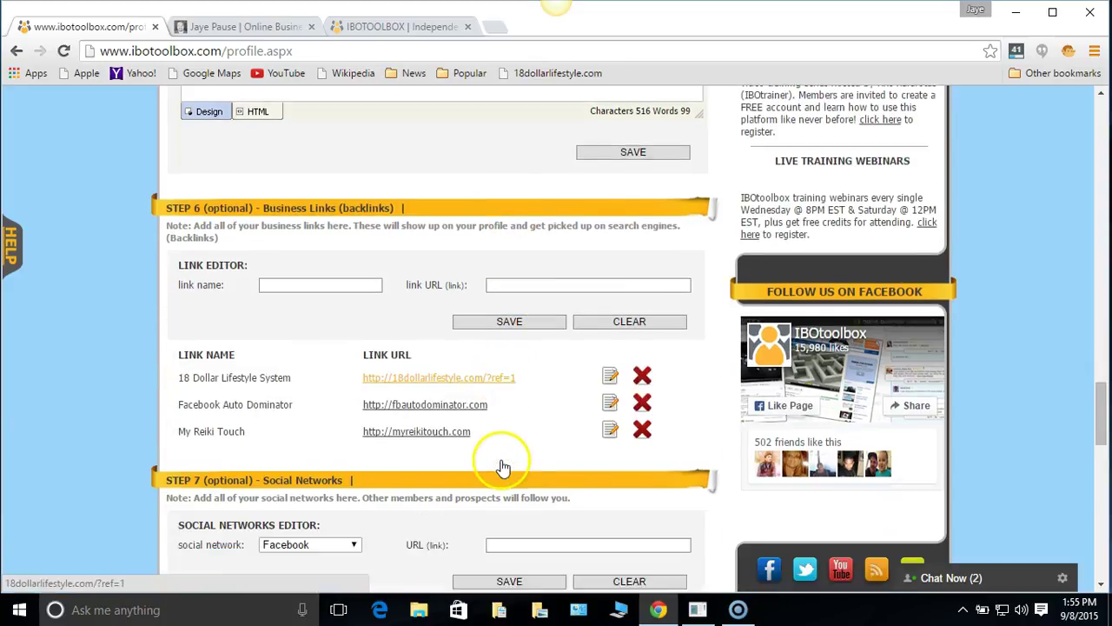
pyautogui.scroll(-2, 502, 467)
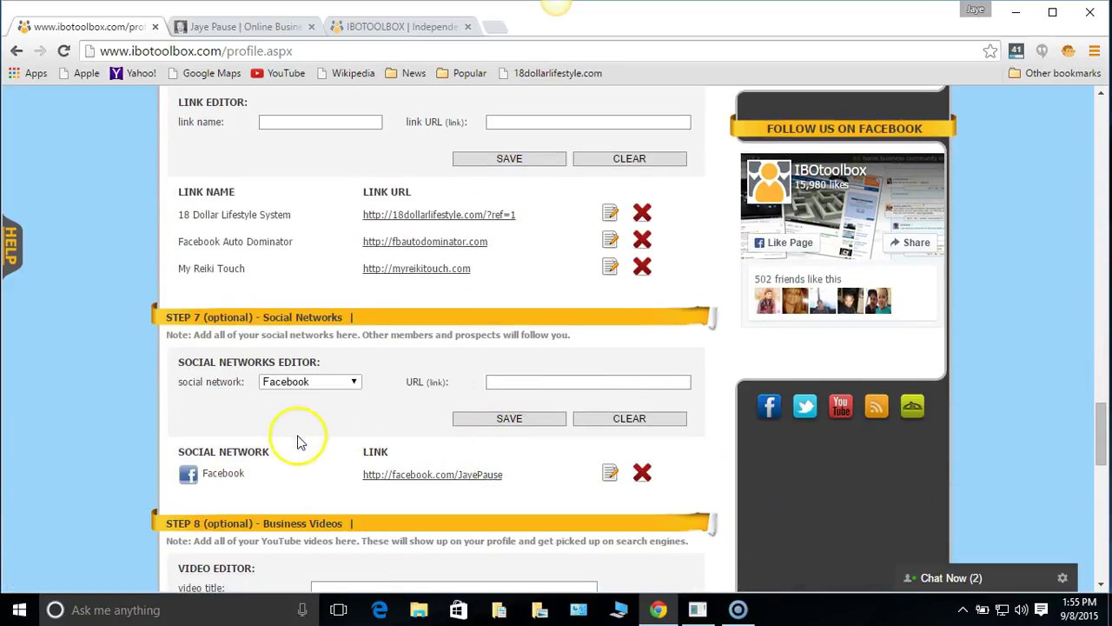
pyautogui.scroll(-1, 362, 430)
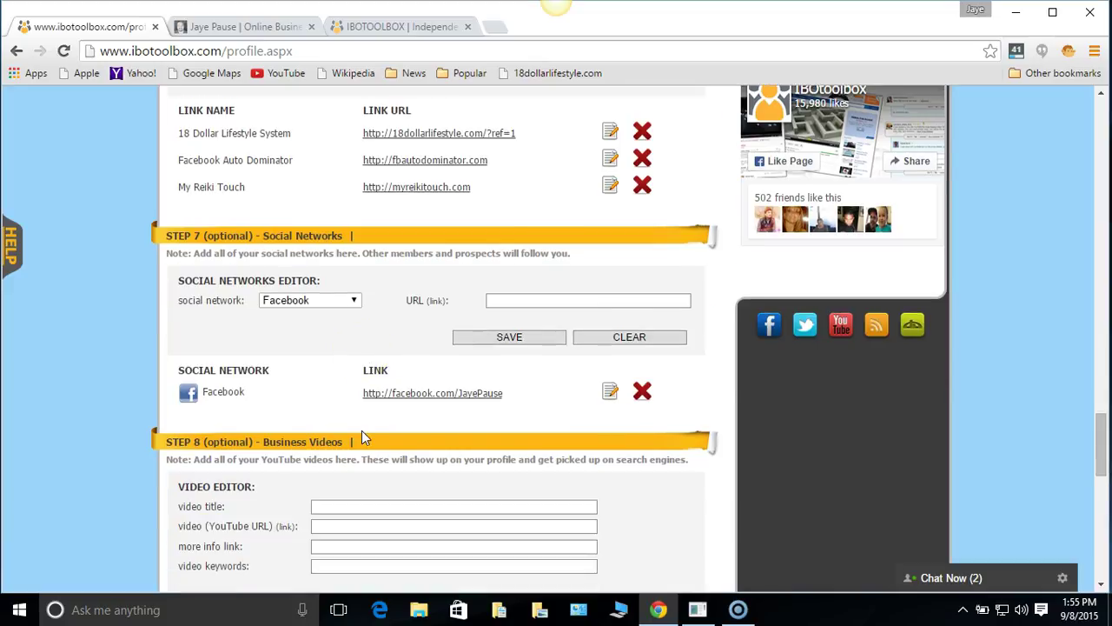
pyautogui.scroll(-3, 362, 430)
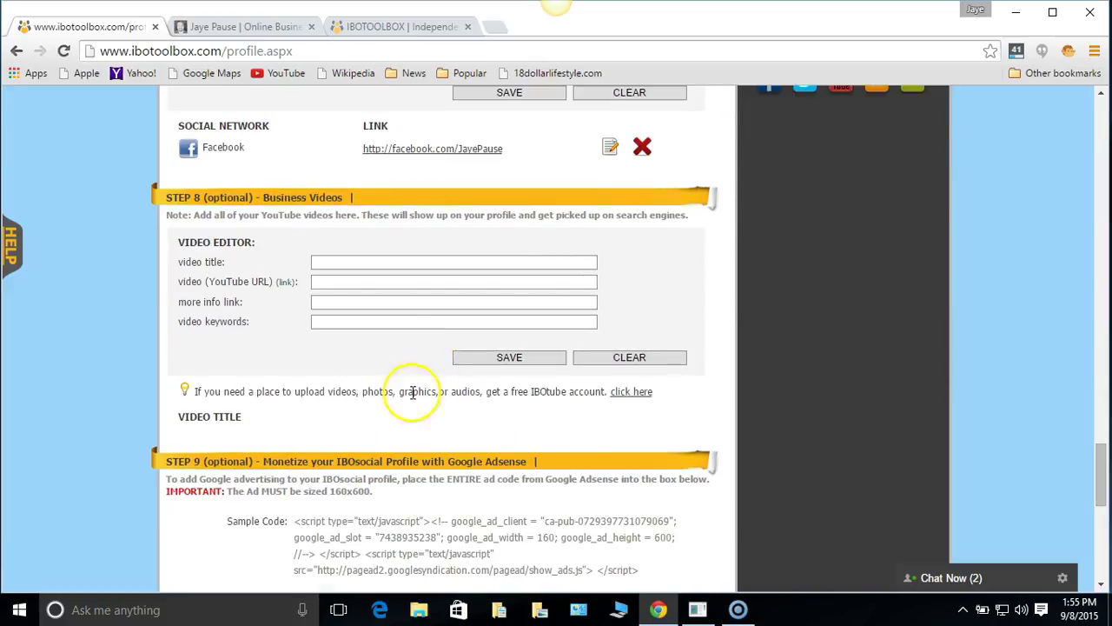
pyautogui.scroll(3, 417, 389)
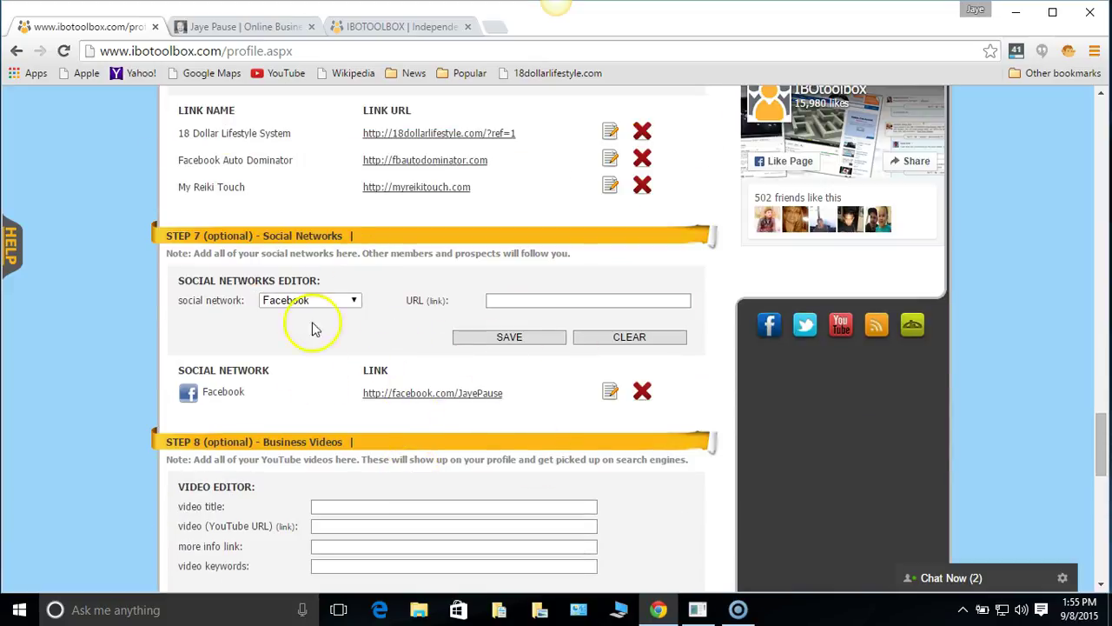
pyautogui.scroll(3, 452, 356)
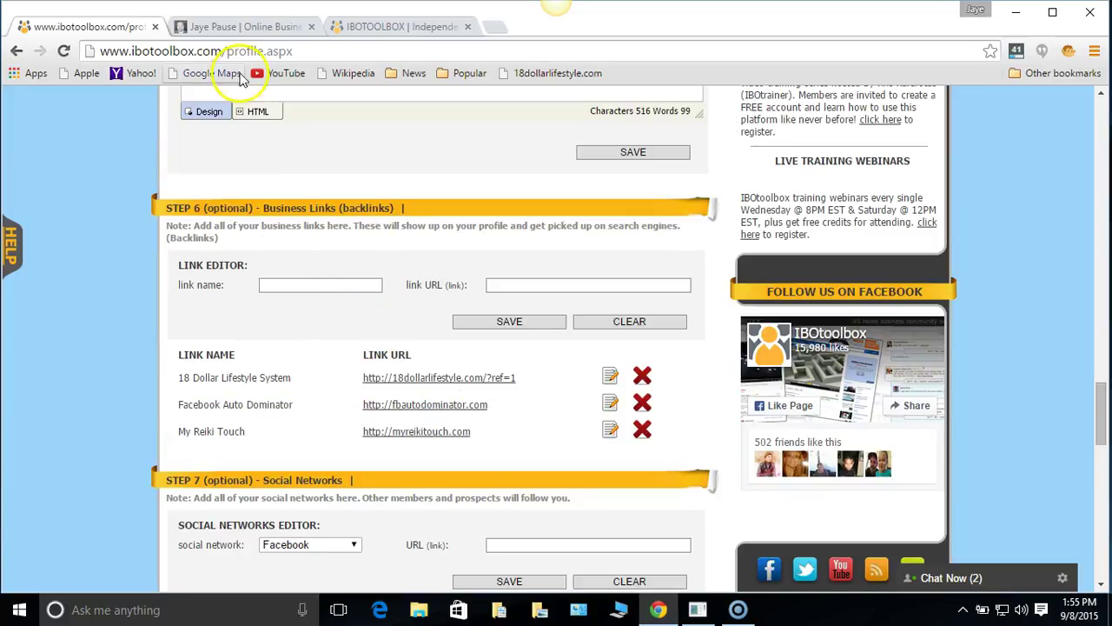
# - Examine the title, YouTube URL, info link and keyword fields of the Business Videos editor under Step 8
pyautogui.scroll(-2, 456, 480)
pyautogui.scroll(-2, 469, 480)
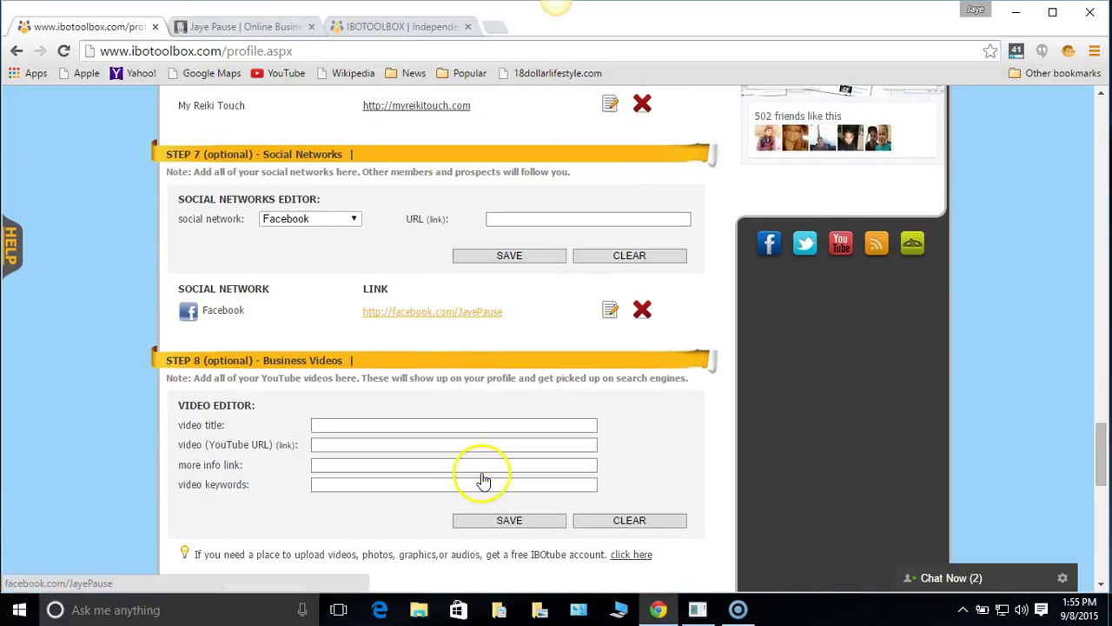
pyautogui.scroll(-2, 479, 478)
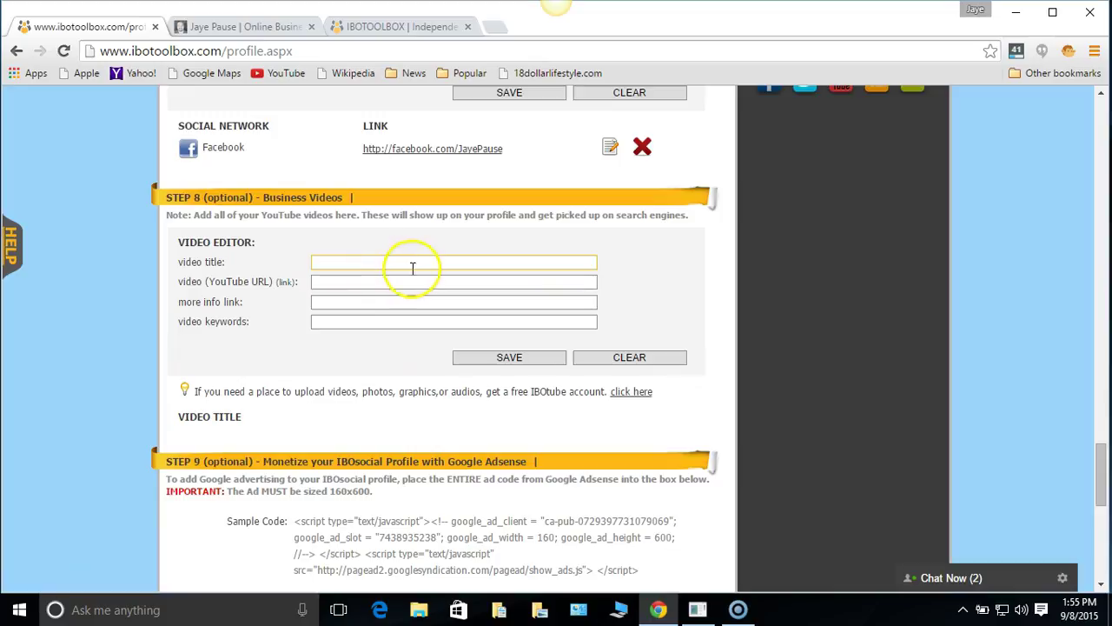
pyautogui.click(350, 280)
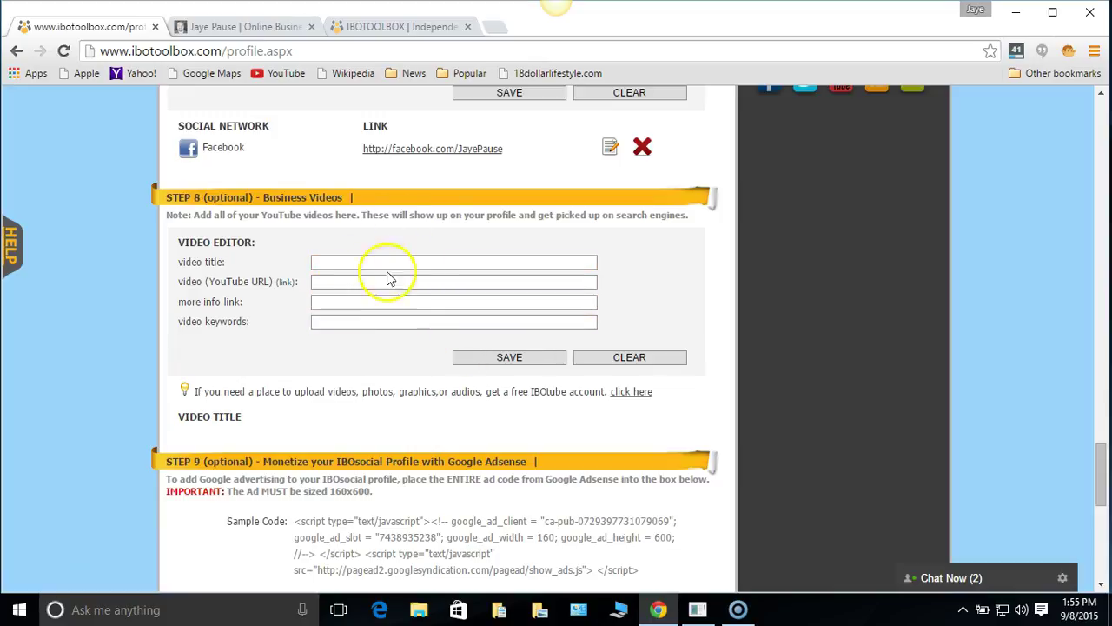
# - Review the Google Adsense sample code, ad code box and compliance checkboxes under Step 9
pyautogui.scroll(-4, 390, 330)
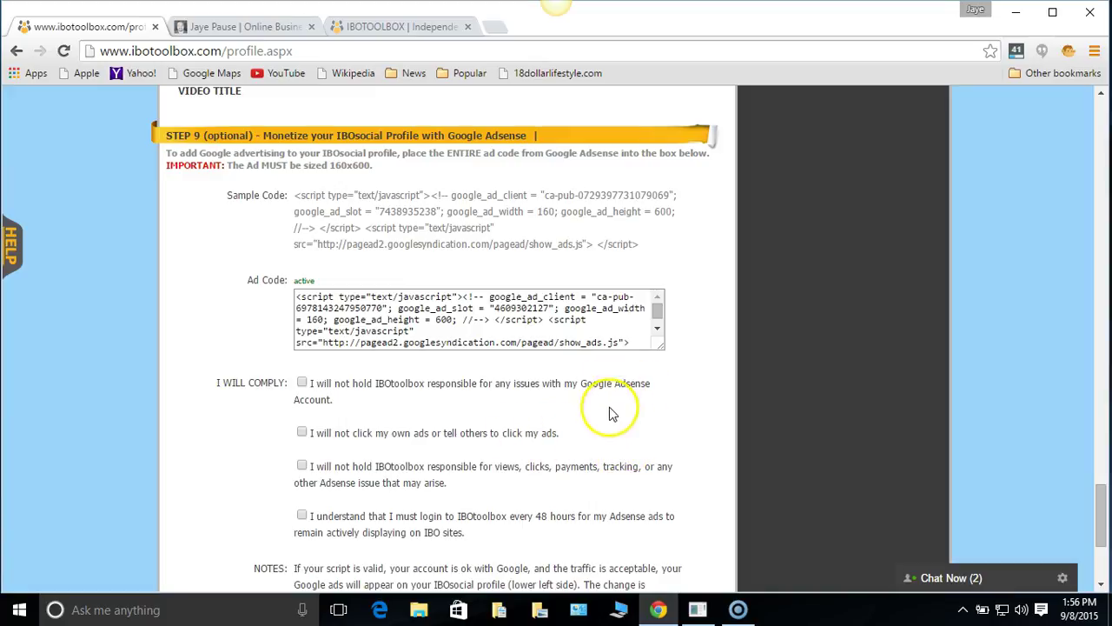
pyautogui.click(477, 335)
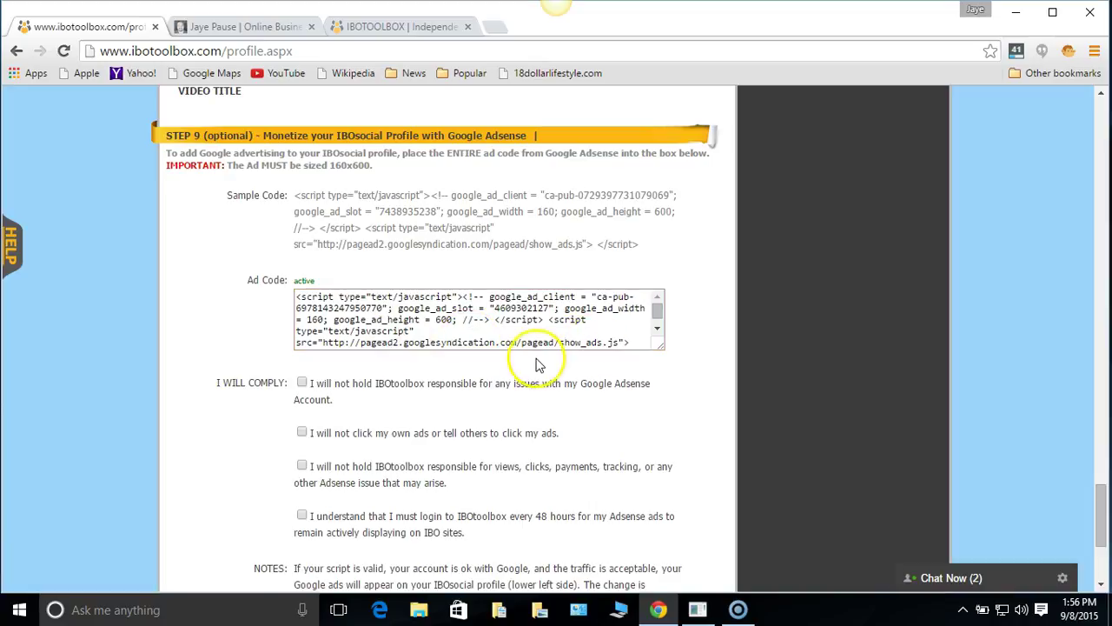
pyautogui.scroll(-1, 530, 330)
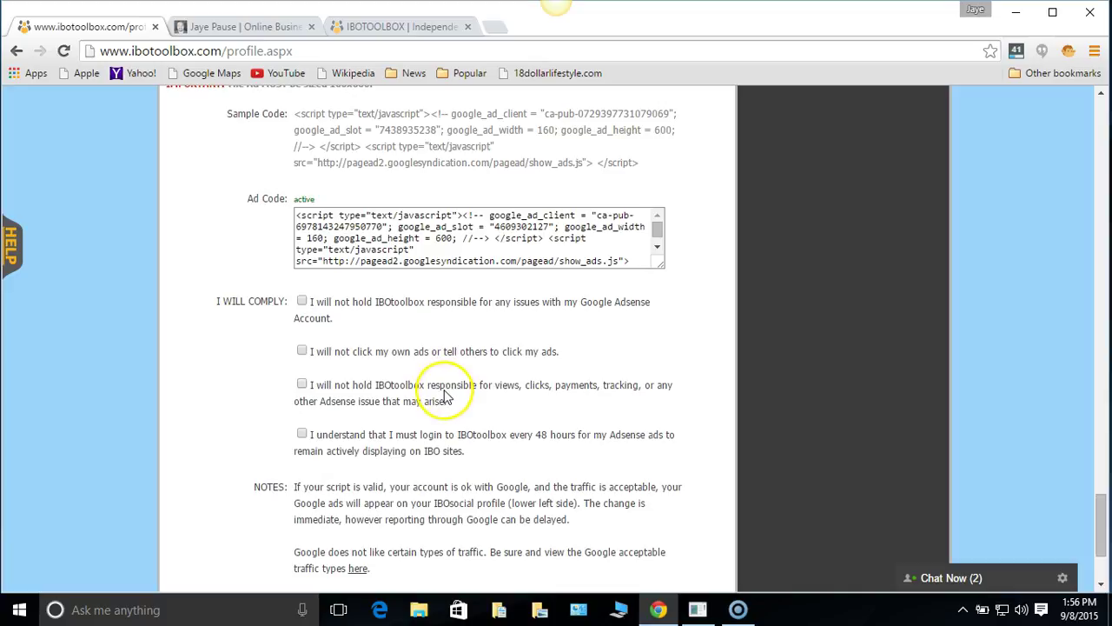
pyautogui.scroll(1, 430, 399)
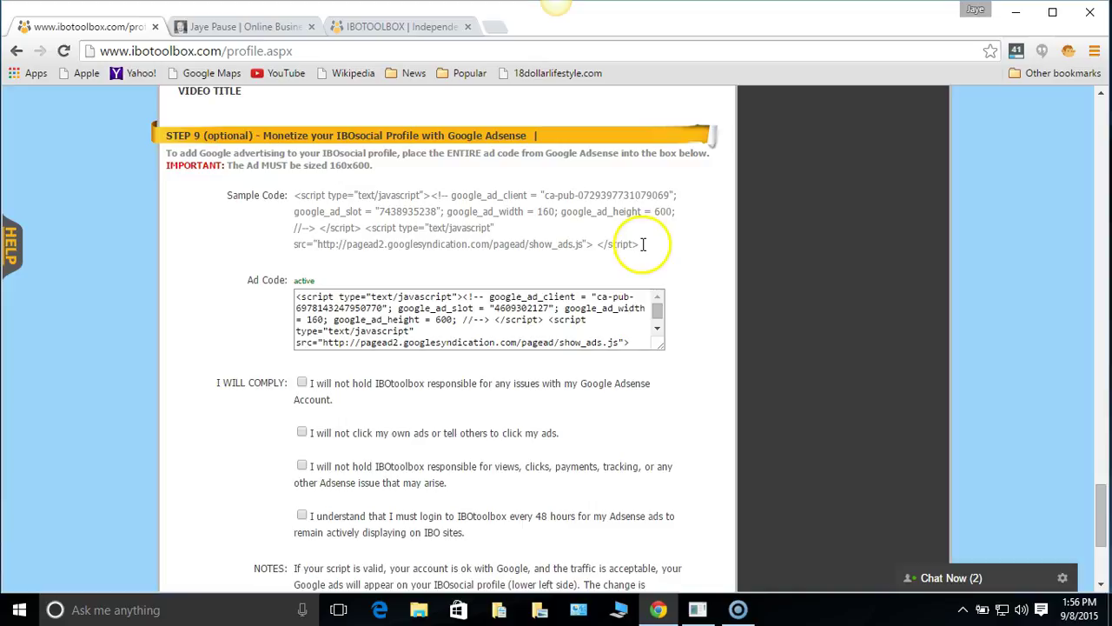
# - Highlight the entire Adsense sample code, then the publisher ID inside the Ad Code box
pyautogui.moveTo(639, 244); pyautogui.dragTo(293, 194)
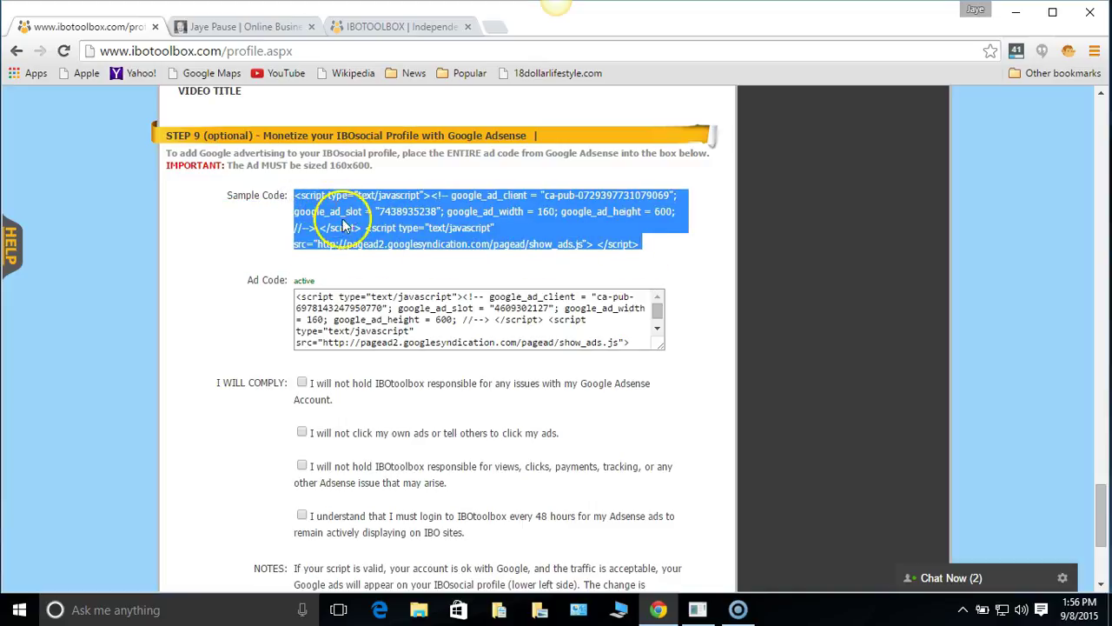
pyautogui.click(520, 307)
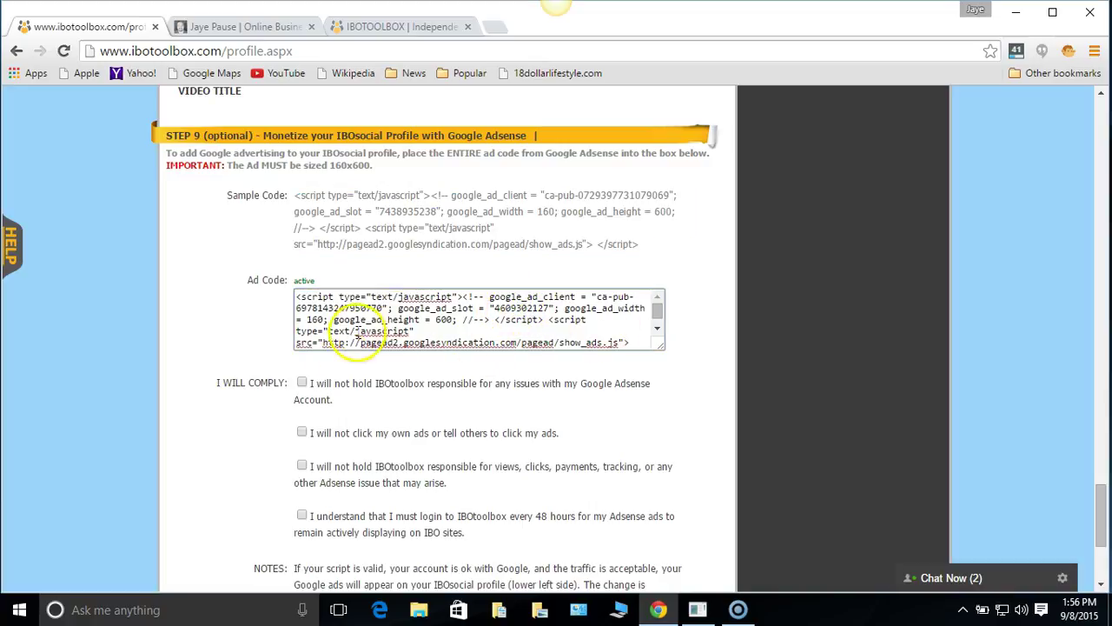
pyautogui.moveTo(597, 298); pyautogui.dragTo(384, 308)
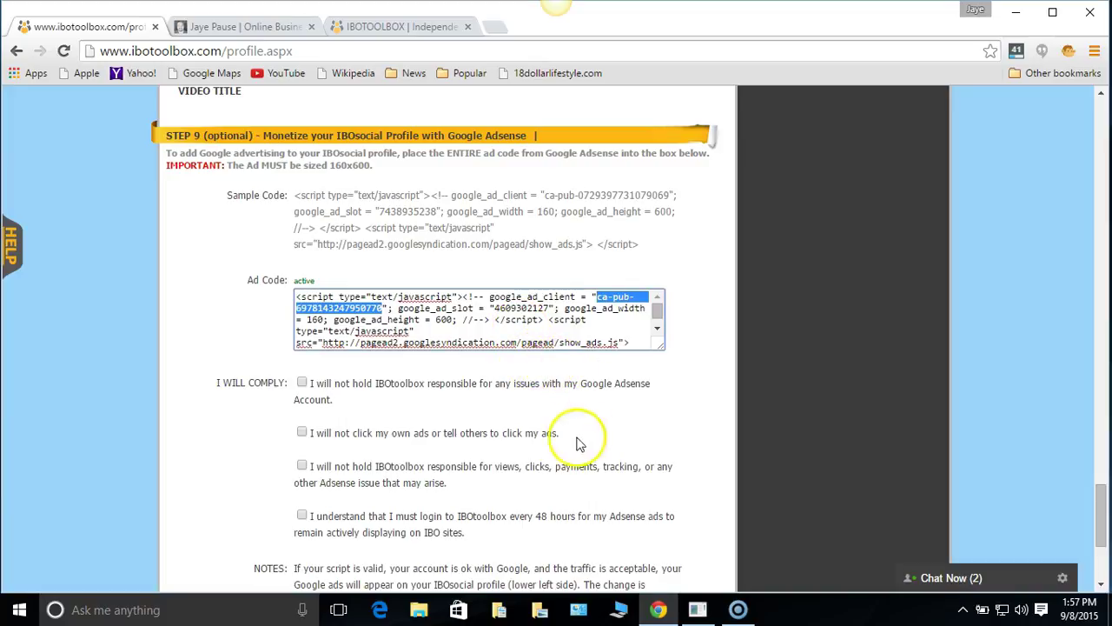
# - Check the Adsense notes at the end of Step 9 and return to the start of the profile page
pyautogui.scroll(-2, 580, 444)
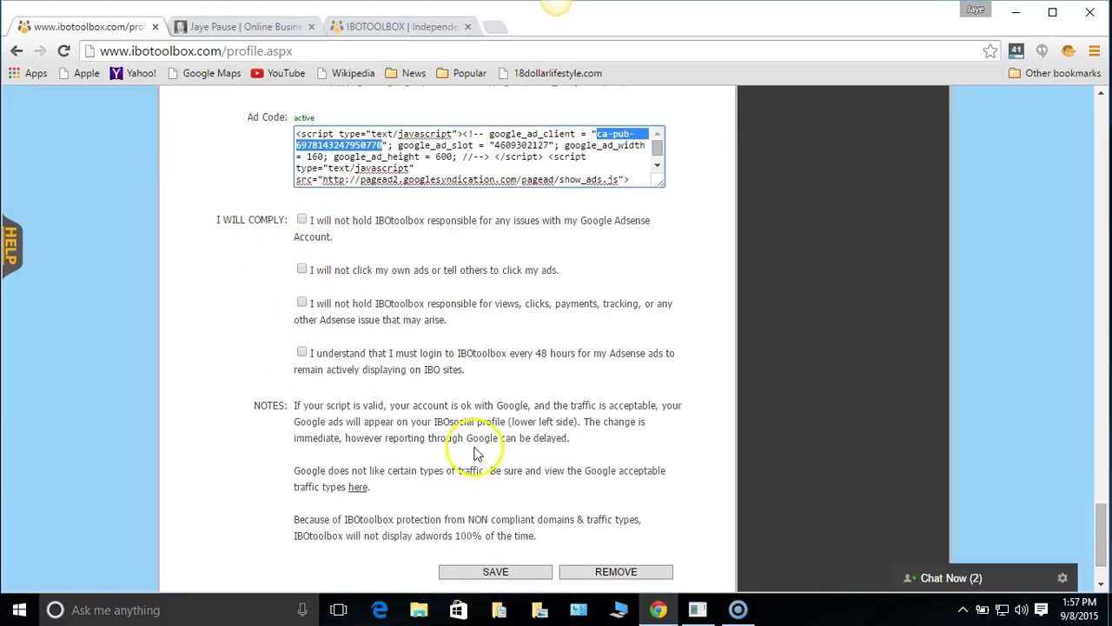
pyautogui.scroll(-1, 474, 452)
pyautogui.scroll(10, 474, 414)
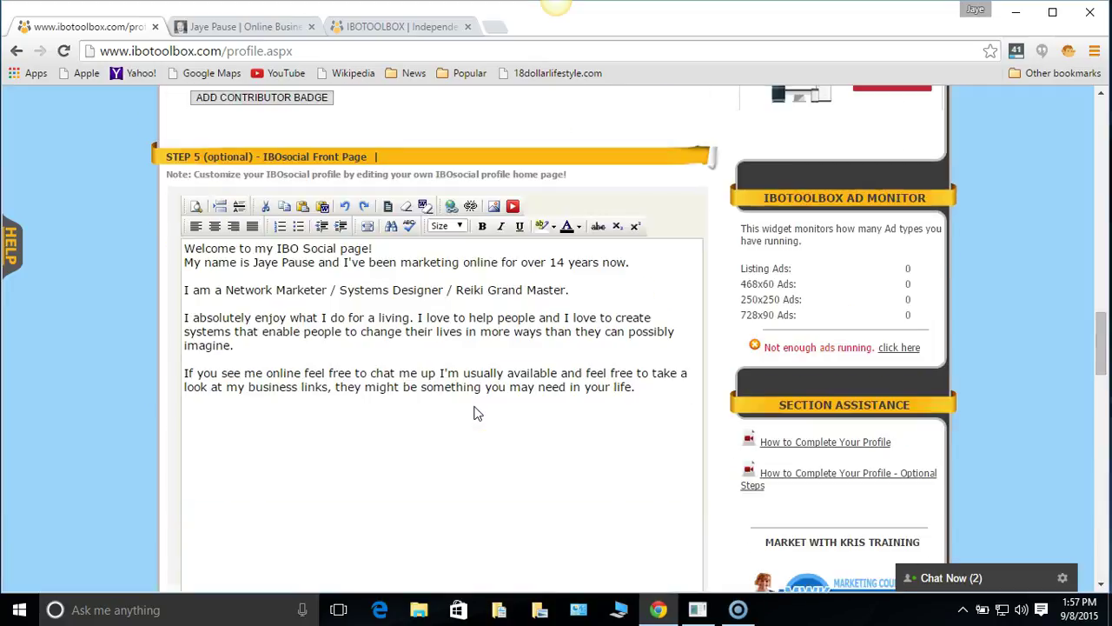
pyautogui.scroll(15, 474, 414)
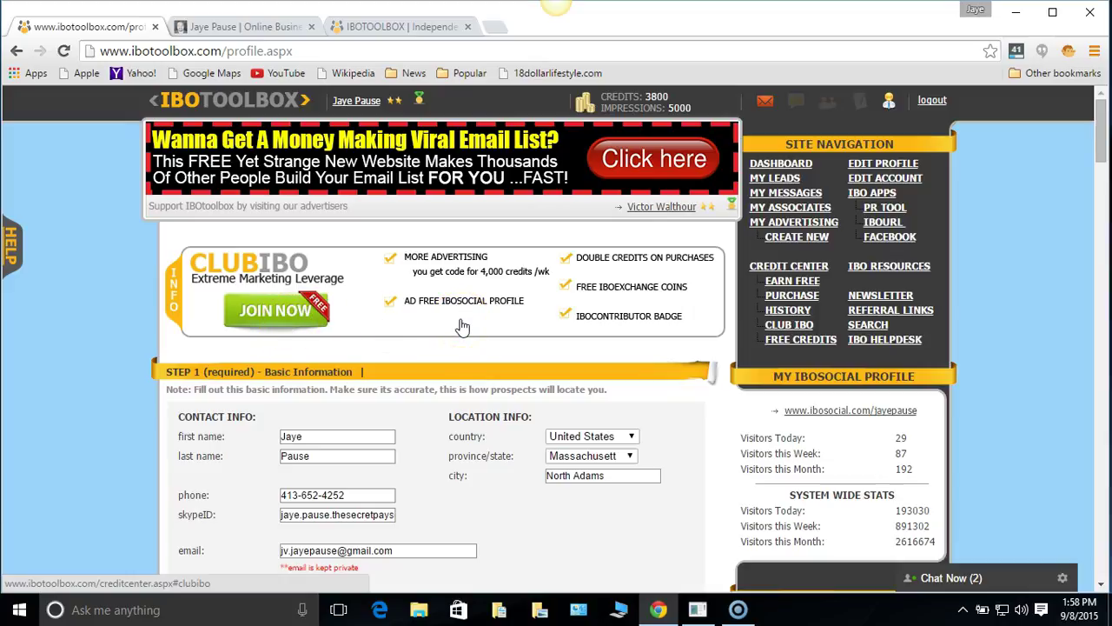
pyautogui.click(426, 359)
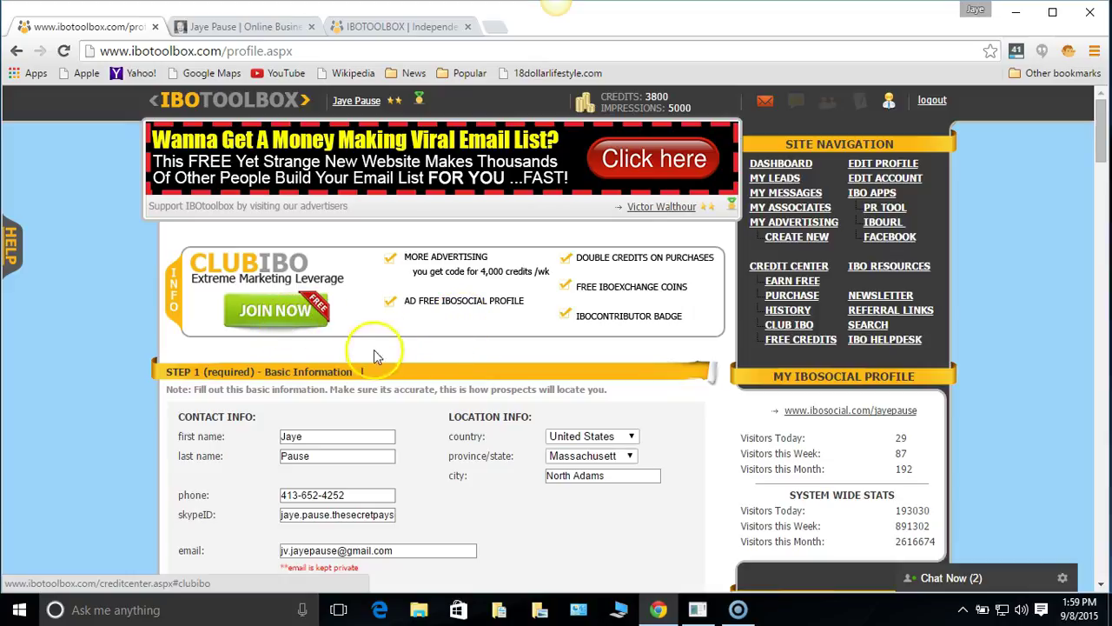